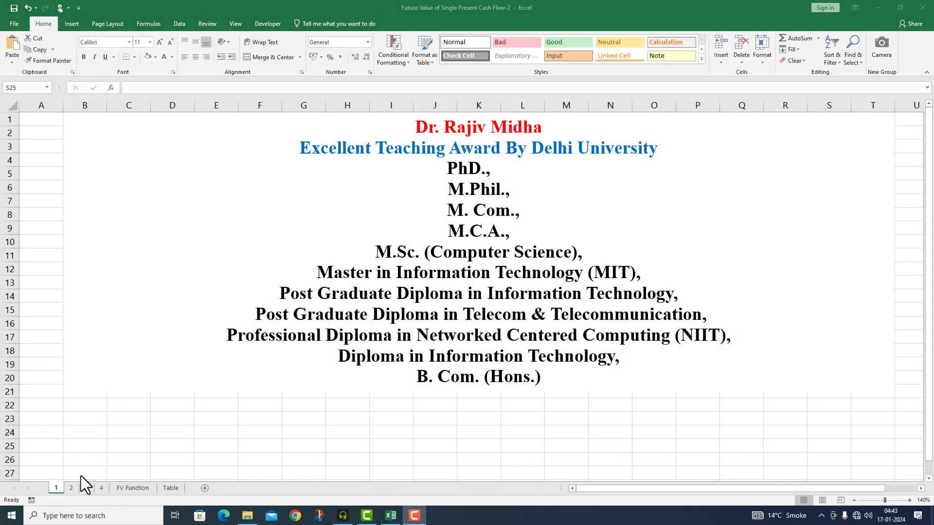
Step: On the FV Function sheet, enter 10% as the rate in cell C6
left_click(78, 489)
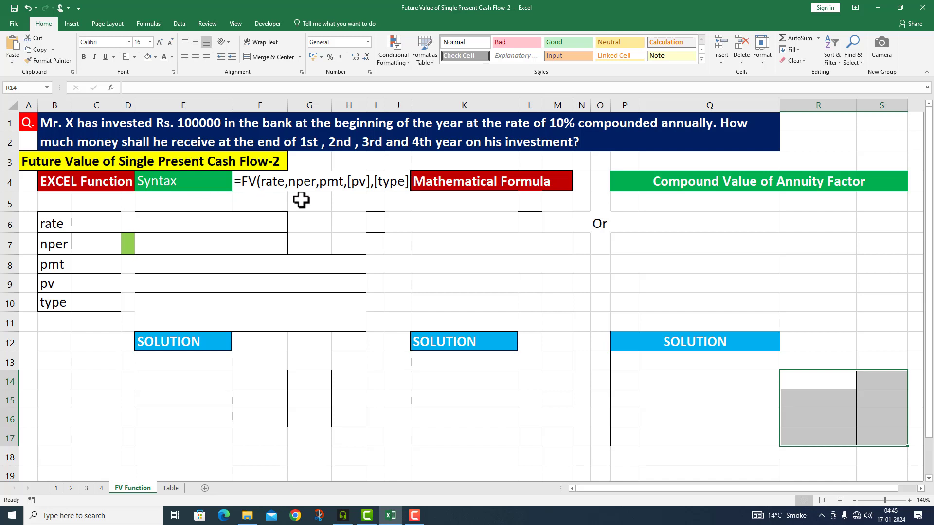
left_click(90, 225)
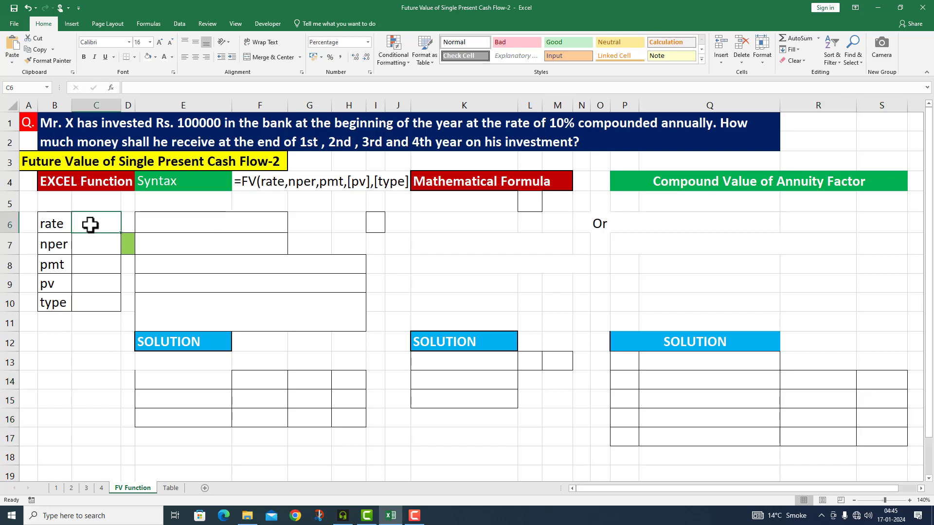
type("10")
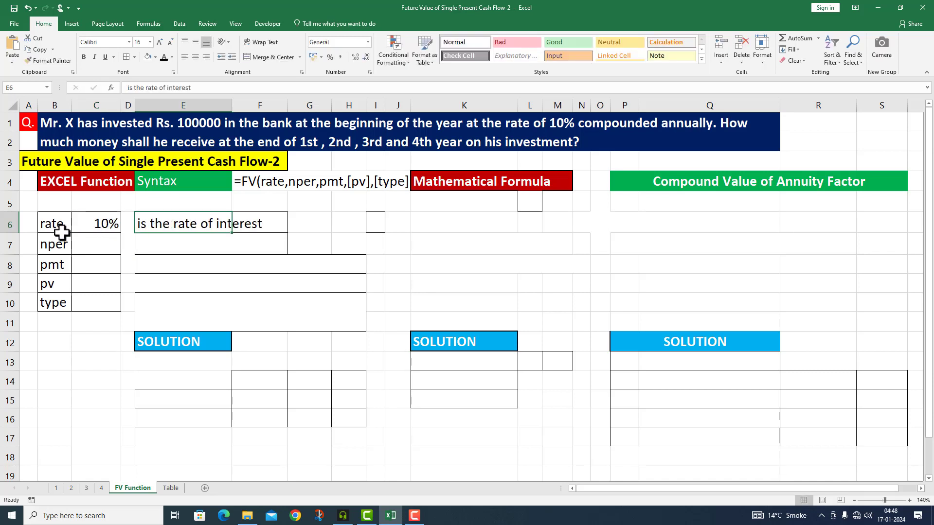
Step: Apply black font colour to the hidden description of nper in cell E7
left_click(82, 244)
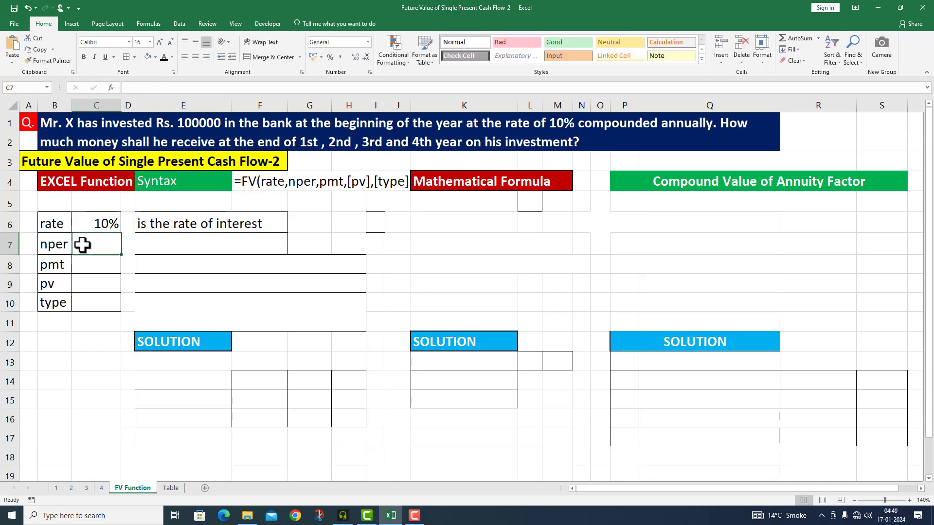
left_click(151, 242)
left_click(165, 58)
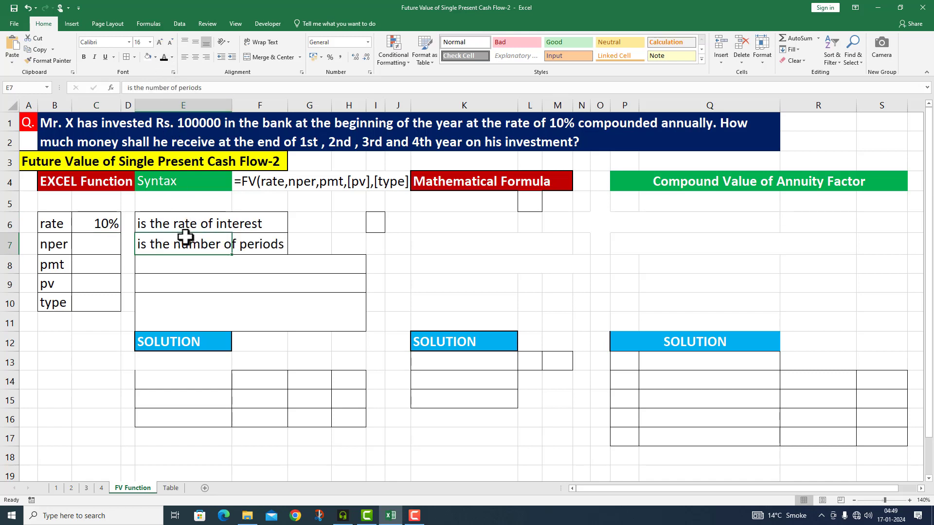
Step: Add a list data validation to the nper cell C7 with the source values 1,2,3,4
left_click(103, 244)
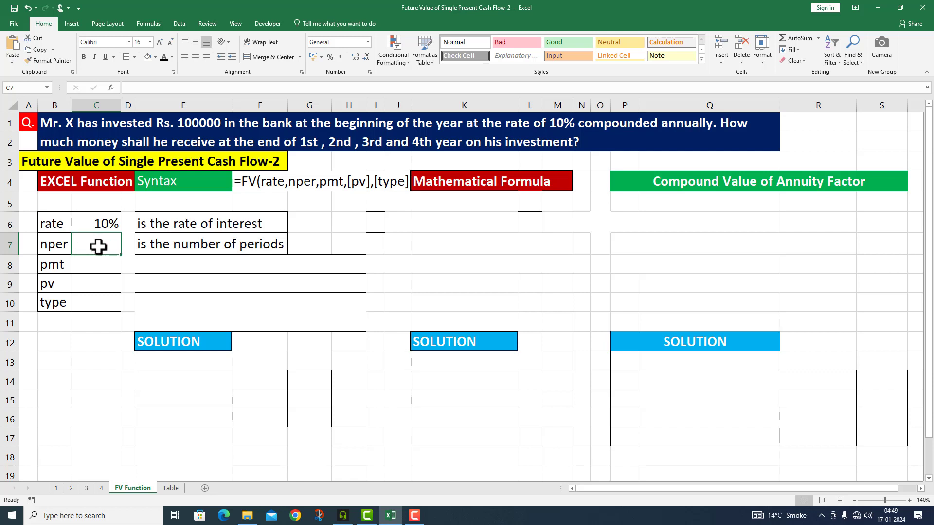
left_click(184, 25)
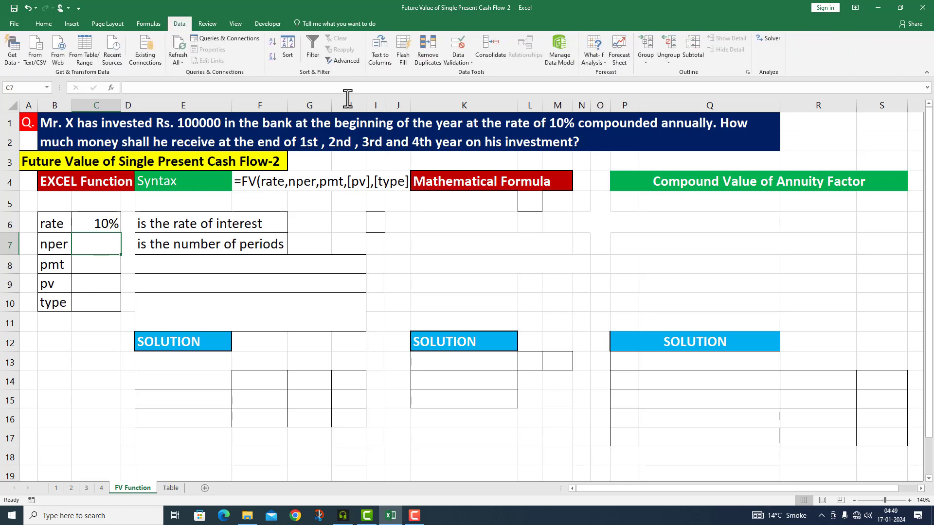
left_click(470, 62)
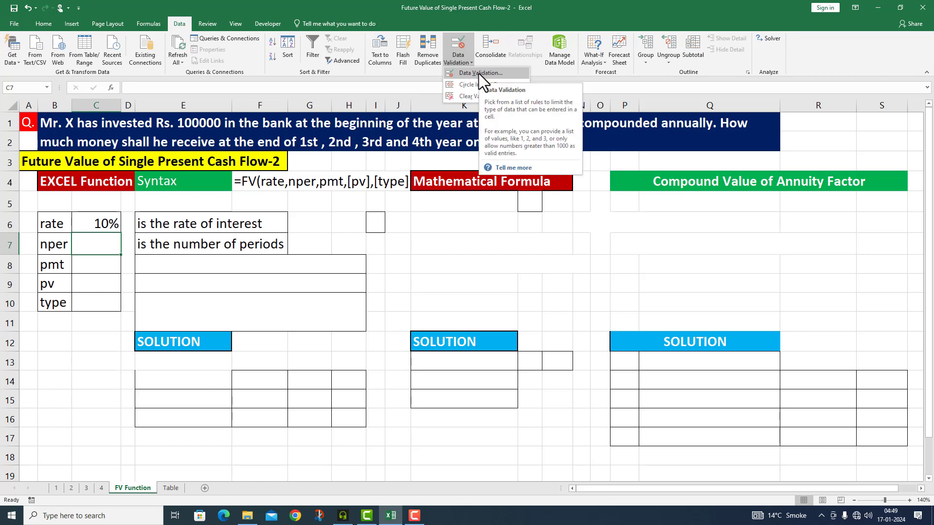
left_click(478, 74)
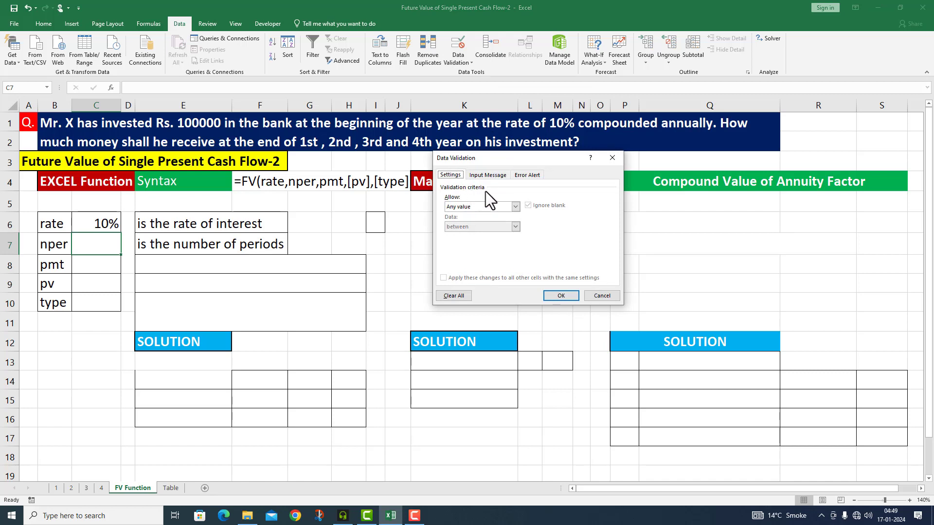
left_click(515, 205)
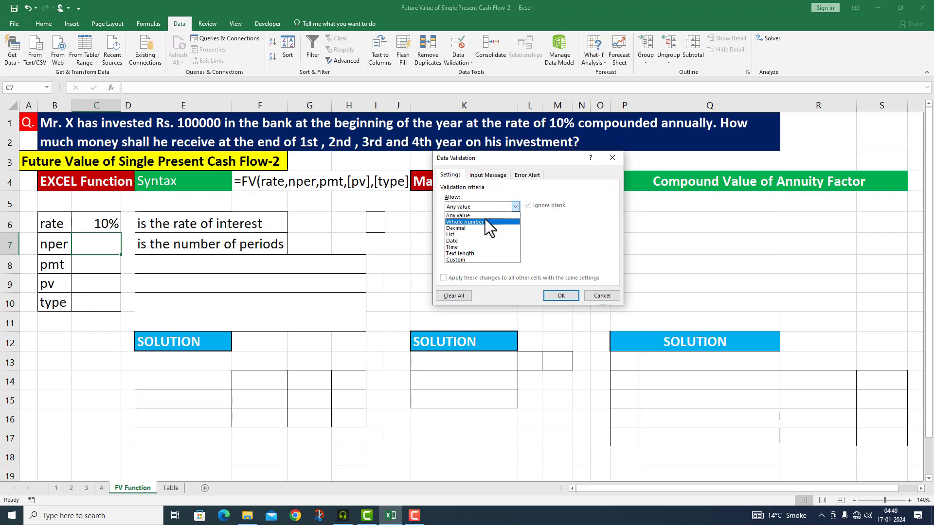
left_click(457, 234)
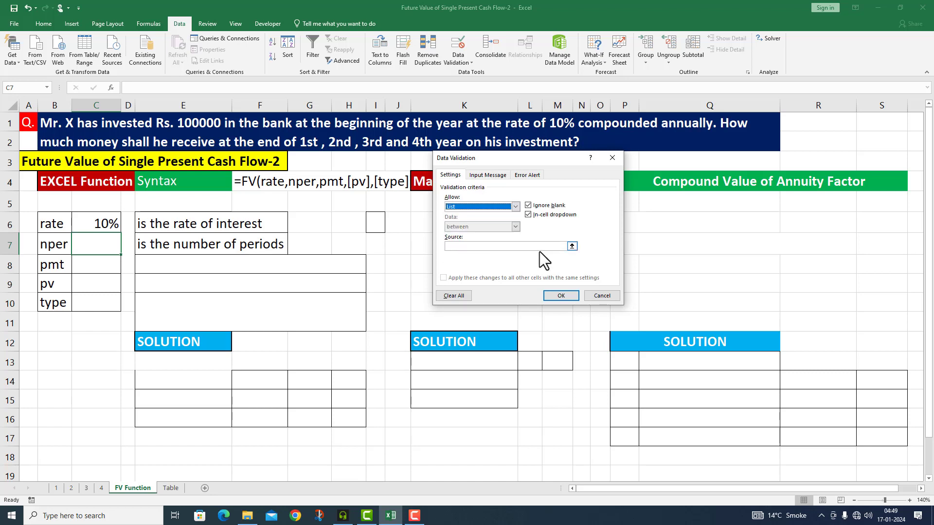
left_click(453, 246)
type("1")
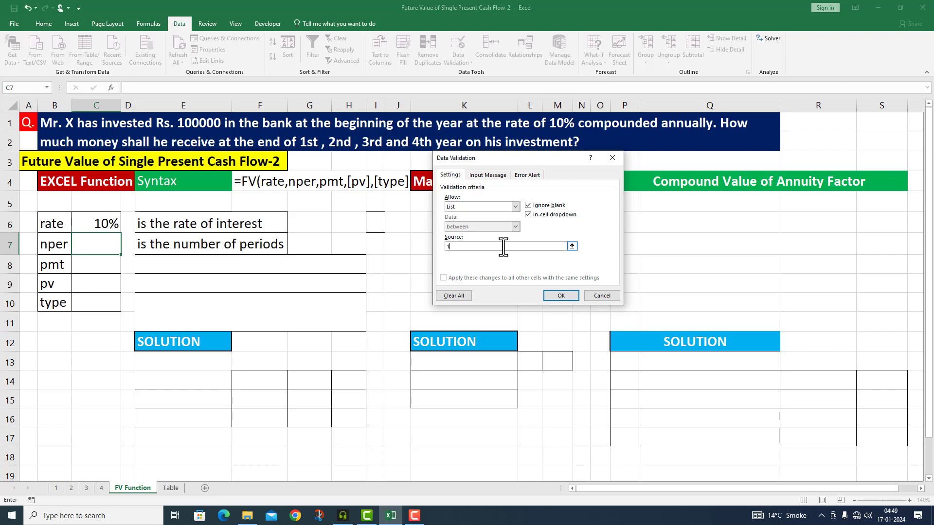
type(",2,3,4")
left_click(562, 296)
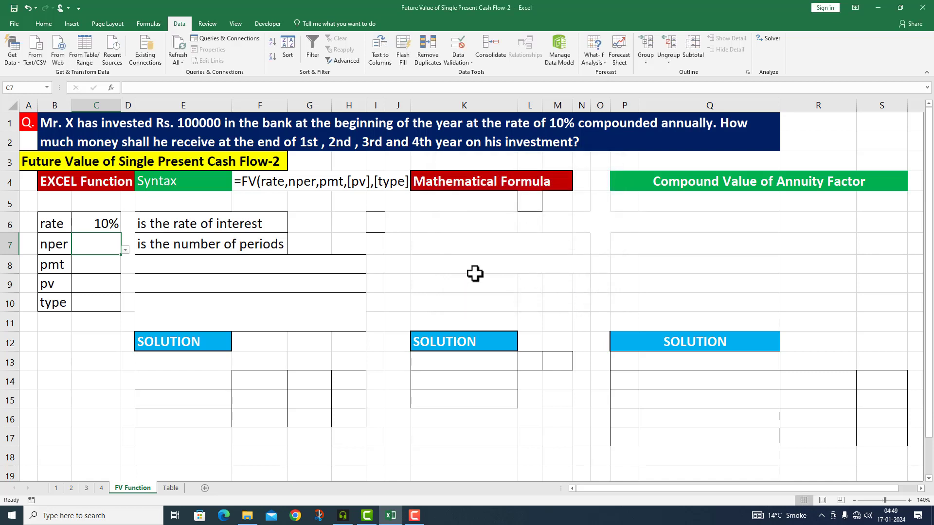
Step: Fill cell D7, beside the nper value, with light green
left_click(129, 248)
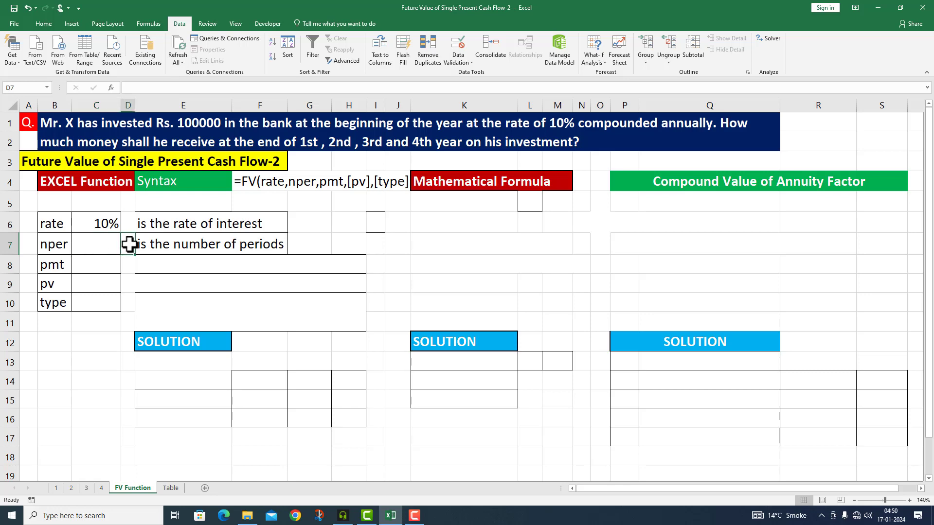
left_click(44, 24)
left_click(156, 57)
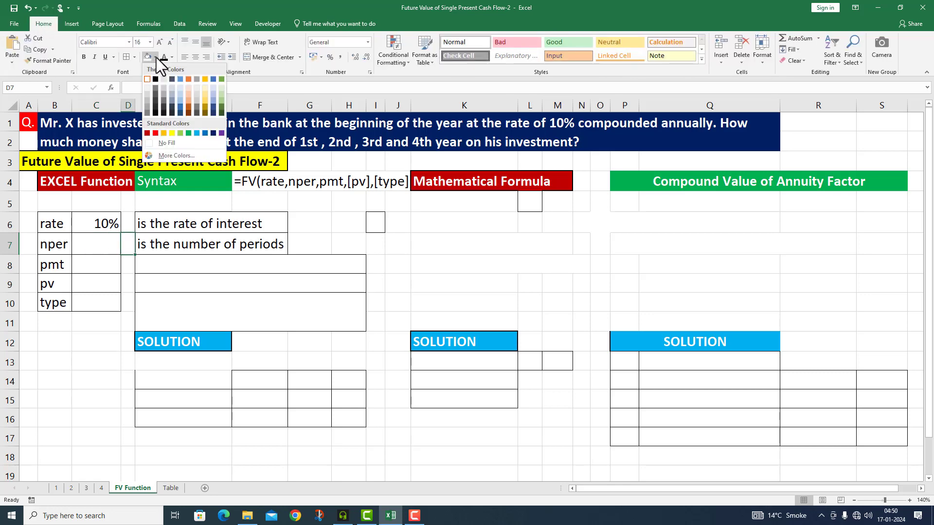
left_click(179, 132)
Step: Try the list in nper cell C7 by choosing 1, and leave it set to 2
left_click(109, 245)
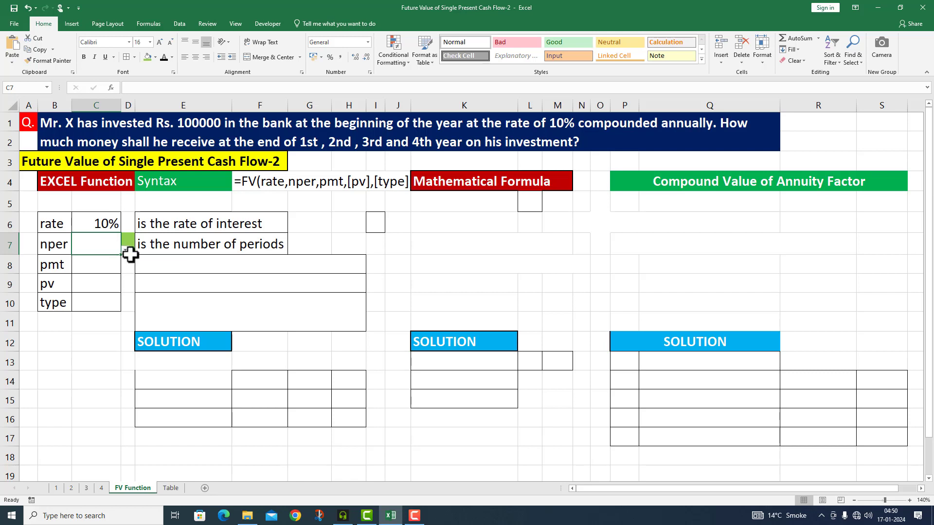
left_click(125, 250)
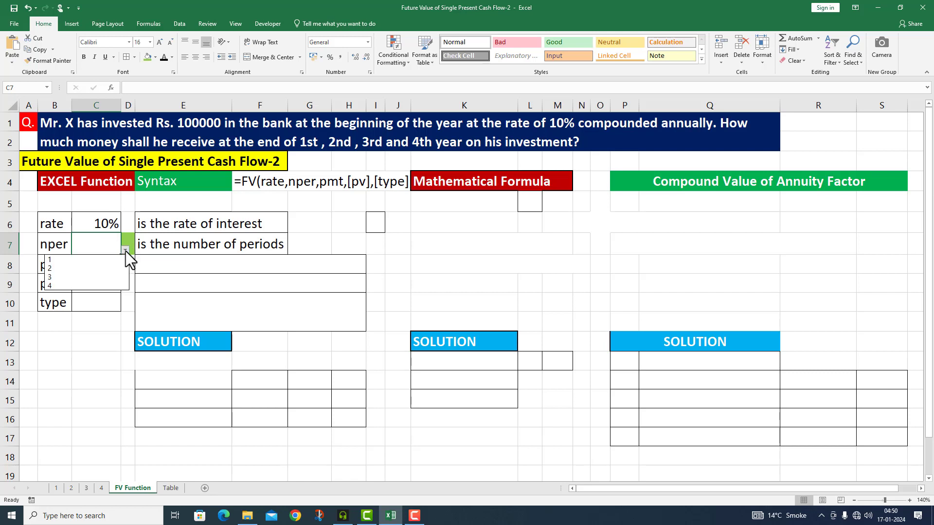
left_click(87, 260)
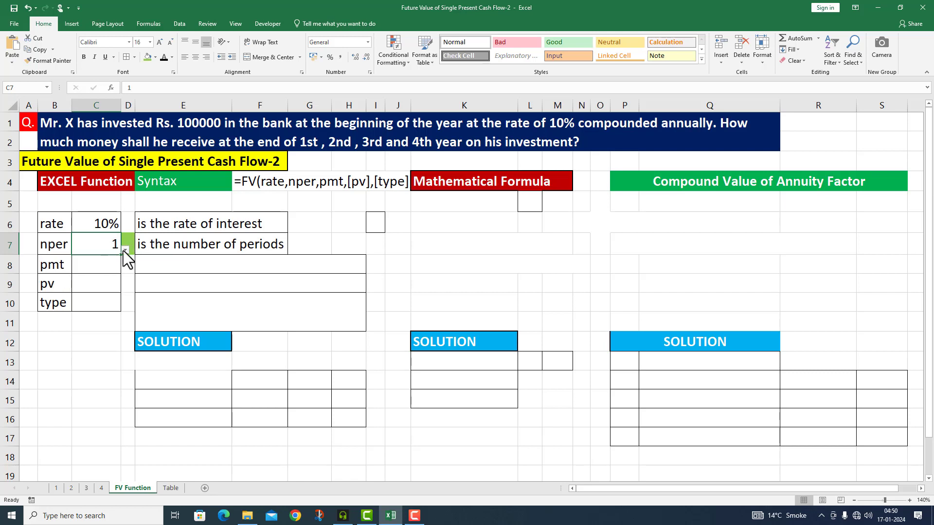
left_click(125, 249)
left_click(82, 270)
Step: Enter 0 as the pmt value in cell C8
left_click(111, 265)
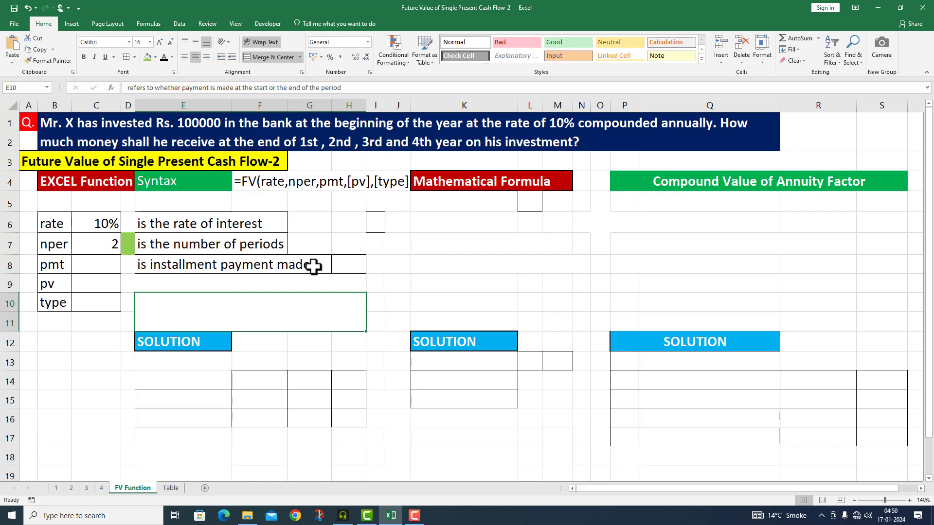
left_click(100, 264)
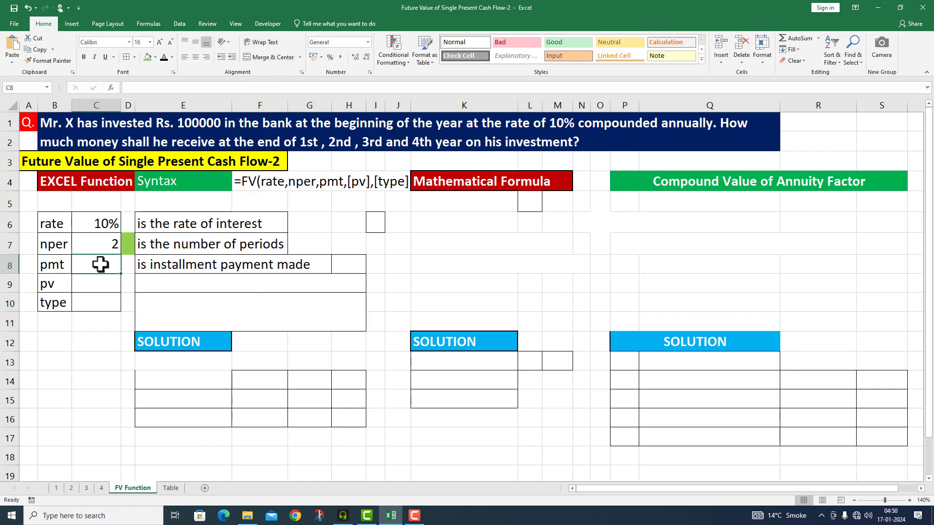
type("0")
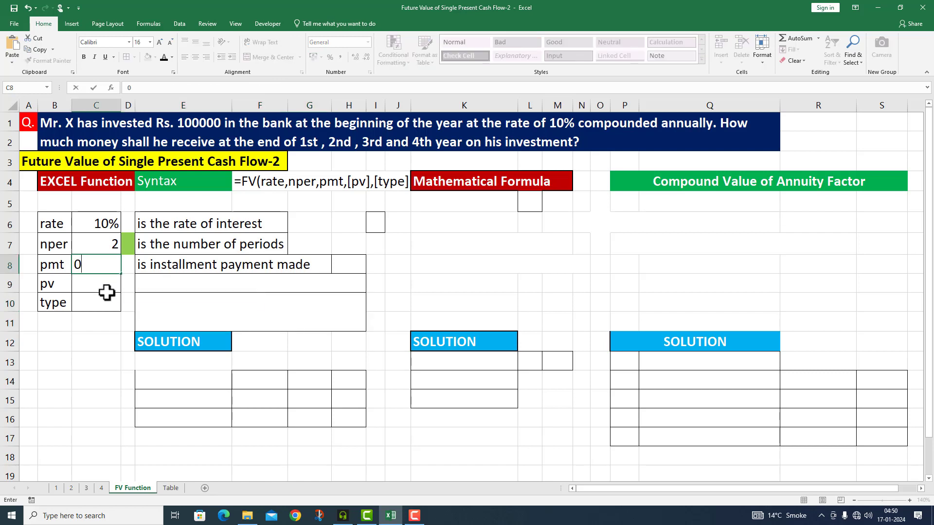
Step: Enter 100000 as the pv in cell C9 and apply black font colour to its hidden description in E9
left_click(97, 289)
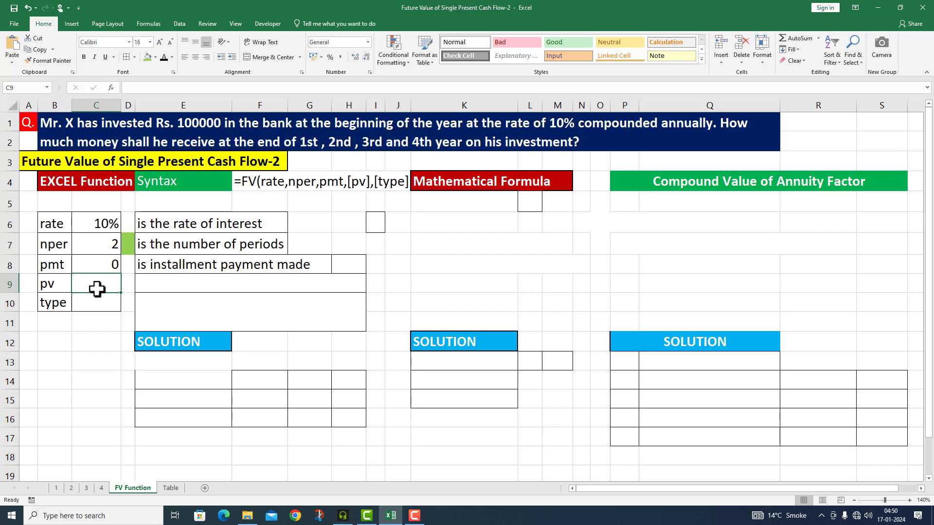
type("100000")
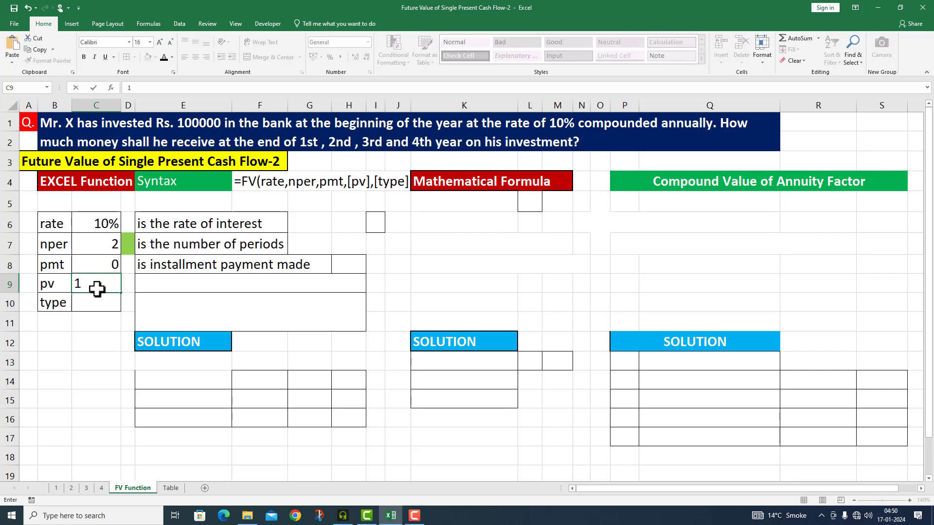
left_click(146, 286)
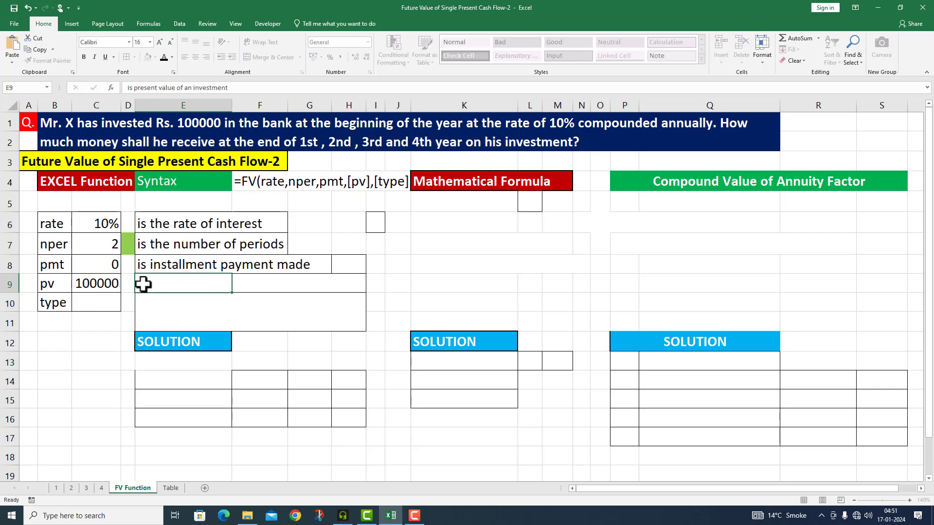
left_click(164, 58)
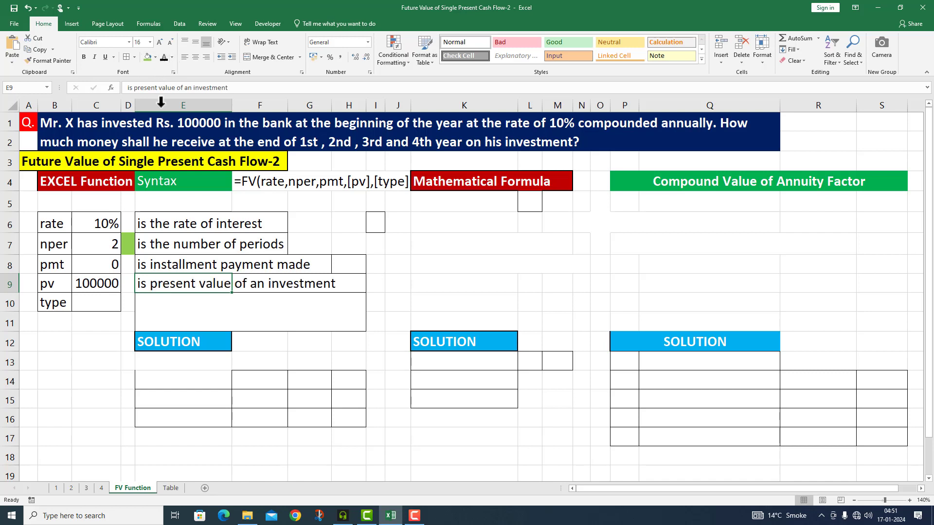
Step: Enter 0 as the type in cell C10 and reveal the hidden description of type in the merged cell E10
left_click(89, 303)
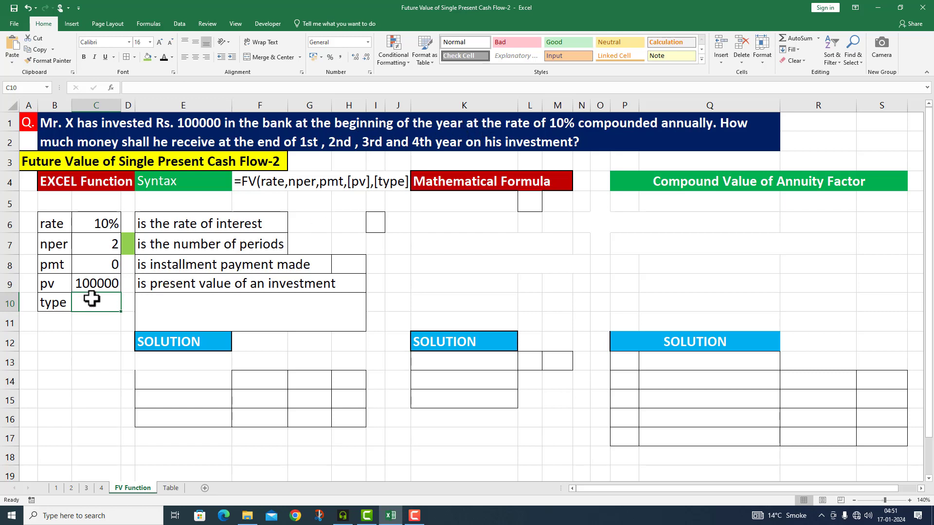
type("0")
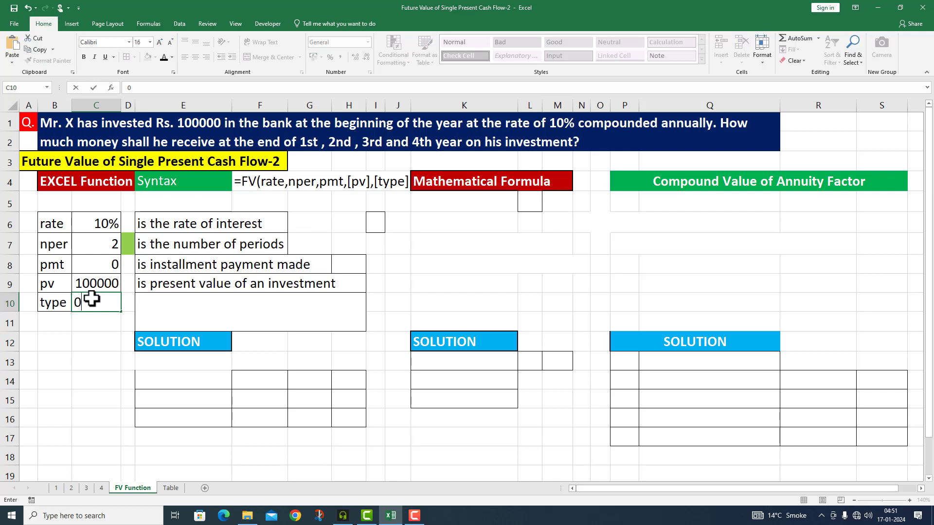
left_click(153, 303)
type("refers to whether payment is made at the start or the end of the period")
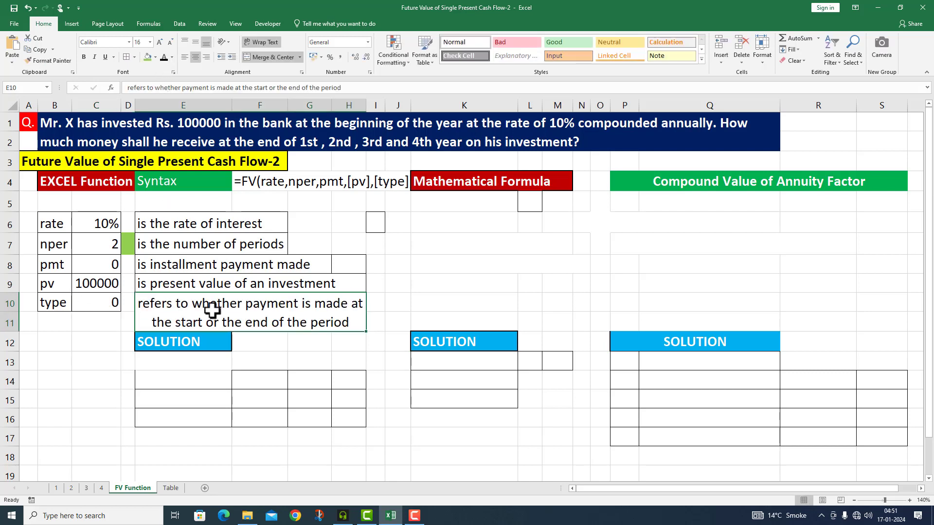
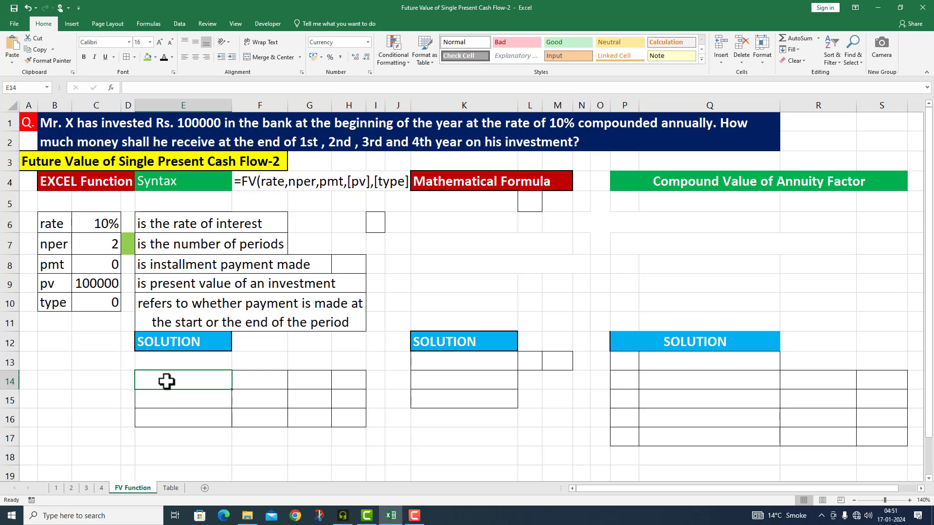
Step: Enter =FV(C6,C7,C8,-C9,0) in cell E14, choosing 0 - end of the period for the type argument
type("=")
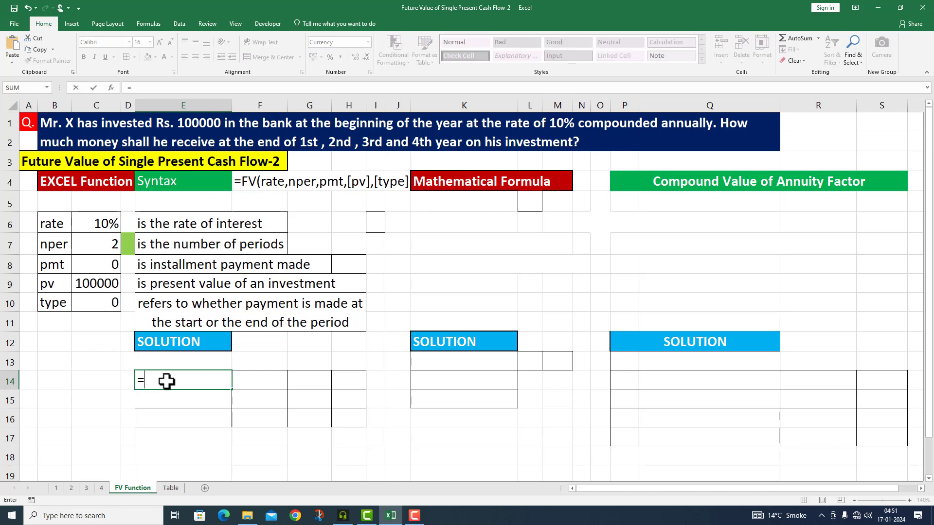
type("FV(")
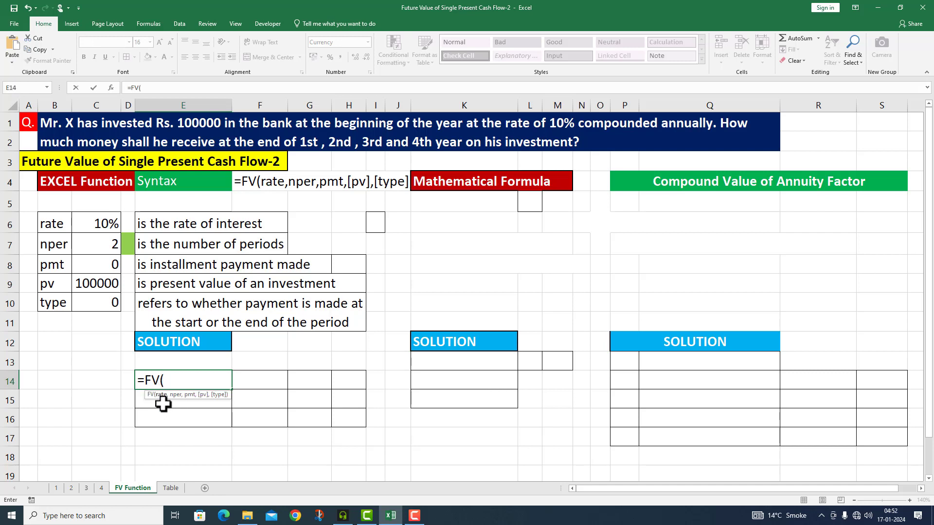
left_click(105, 224)
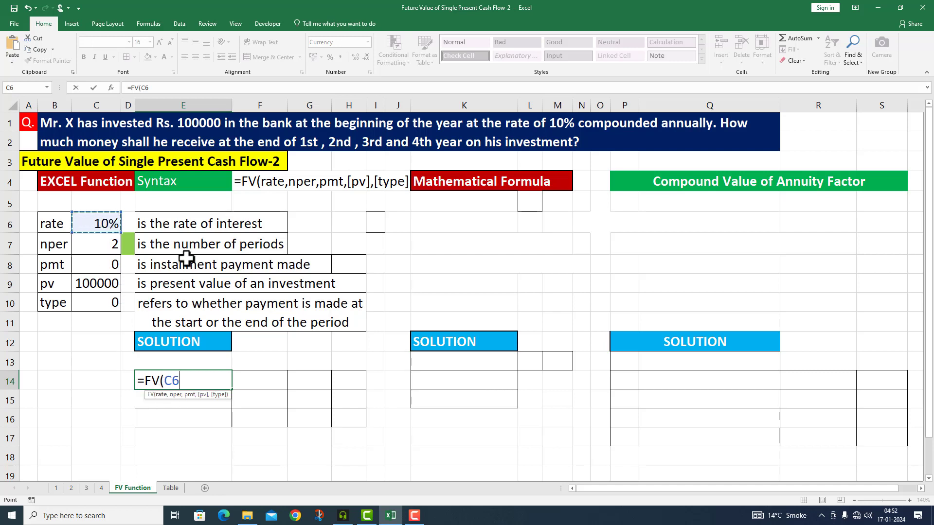
type(",")
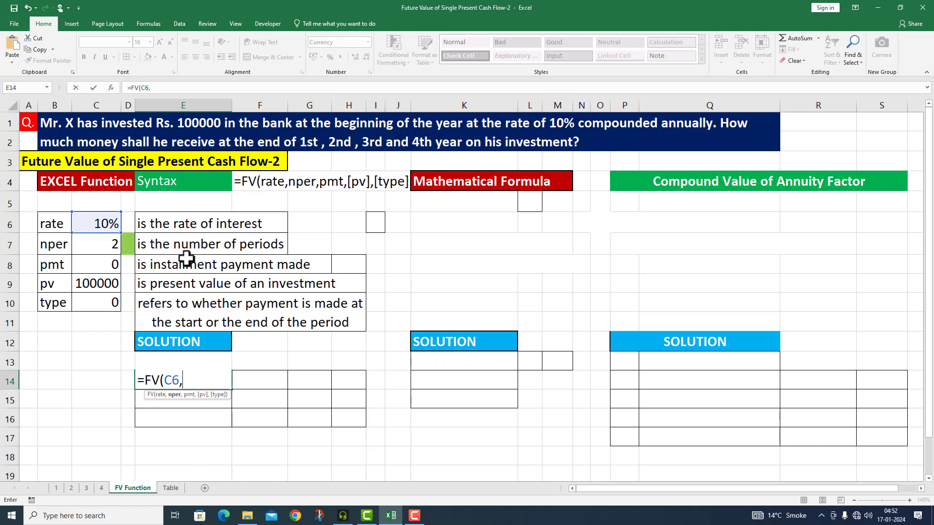
left_click(100, 243)
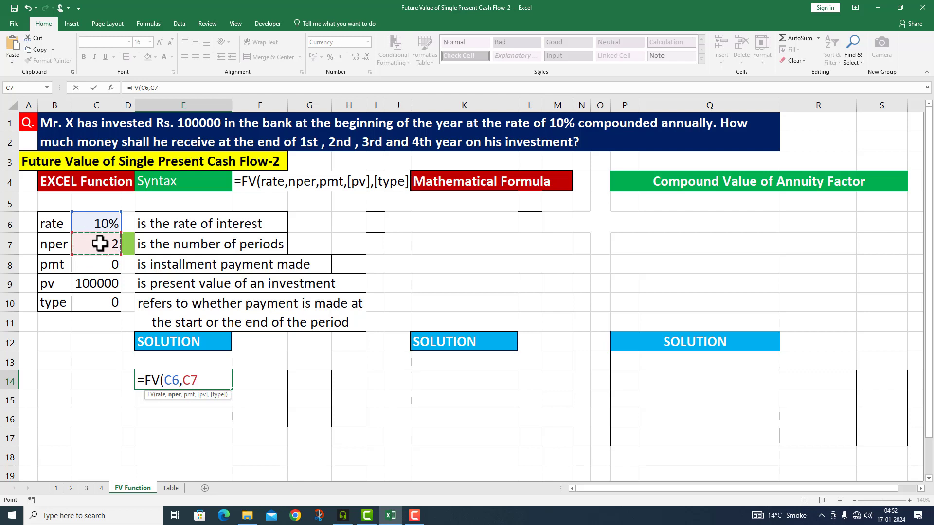
type(",")
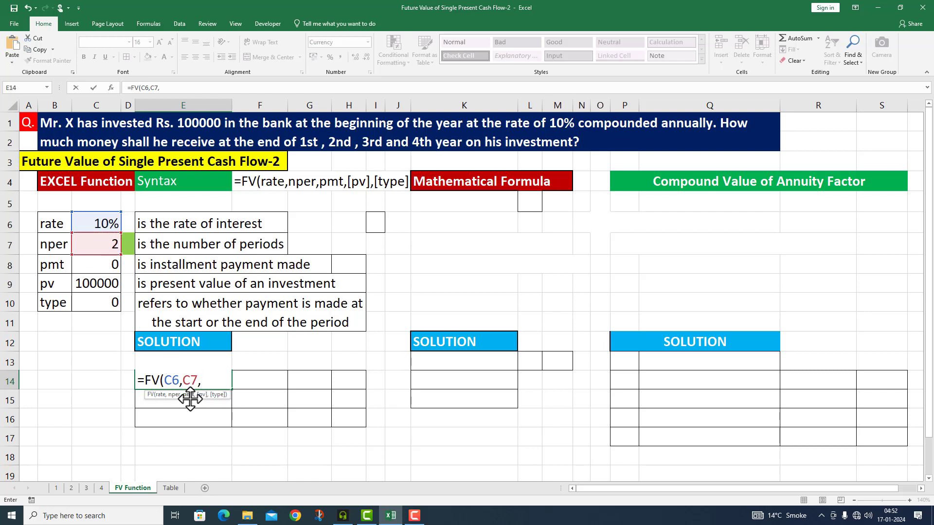
left_click(87, 265)
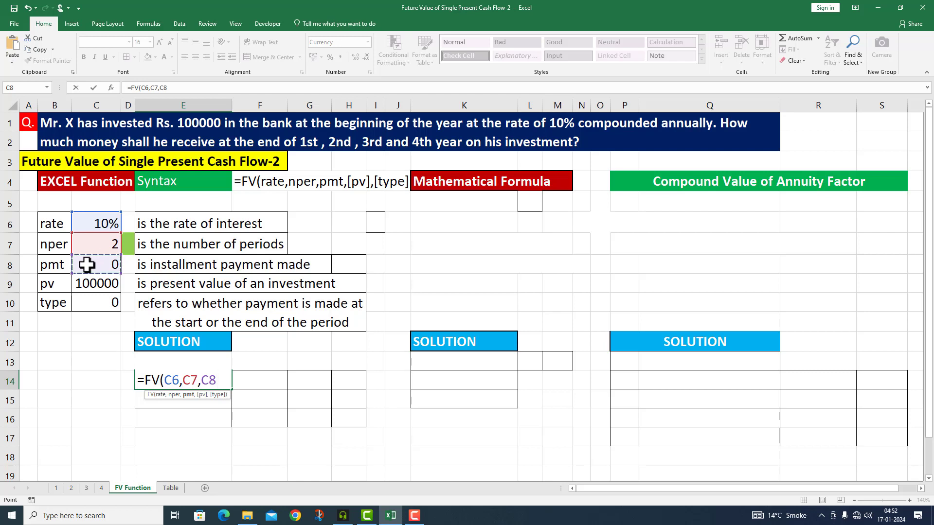
type(",")
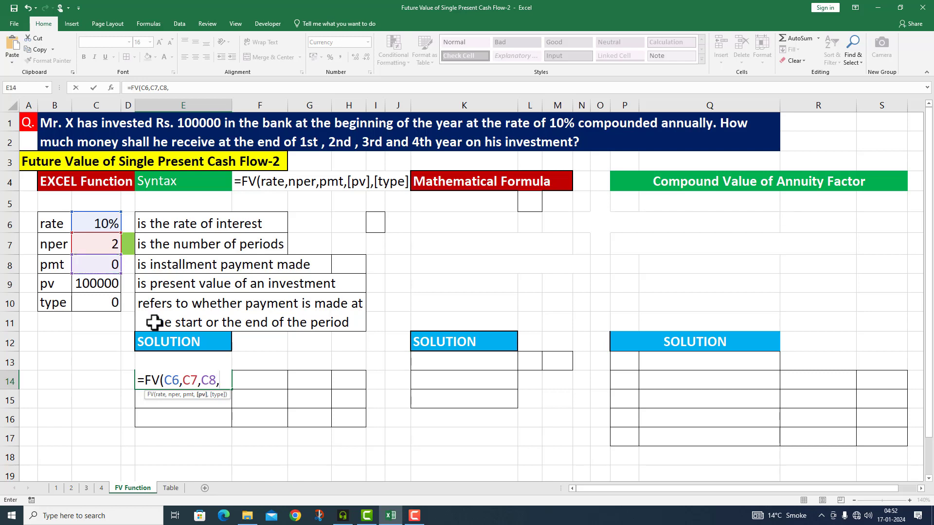
left_click(102, 289)
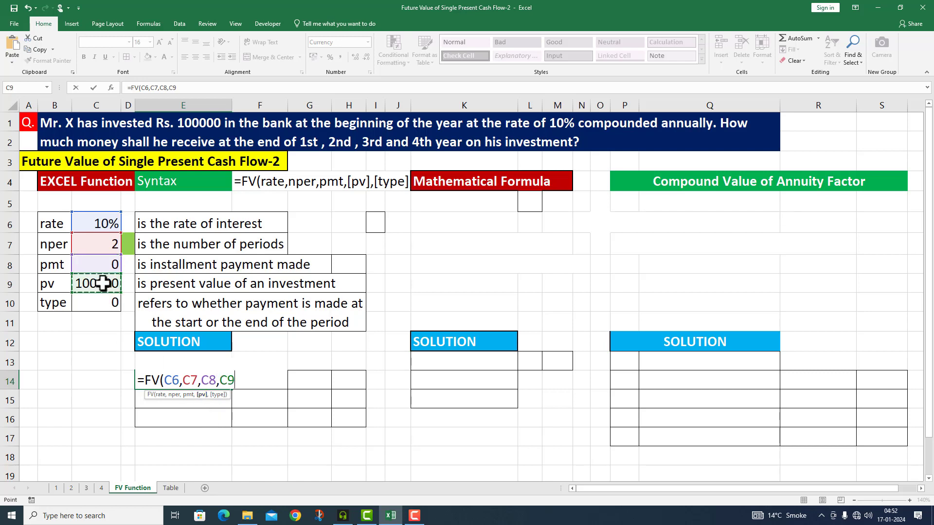
left_click(222, 380)
type("-")
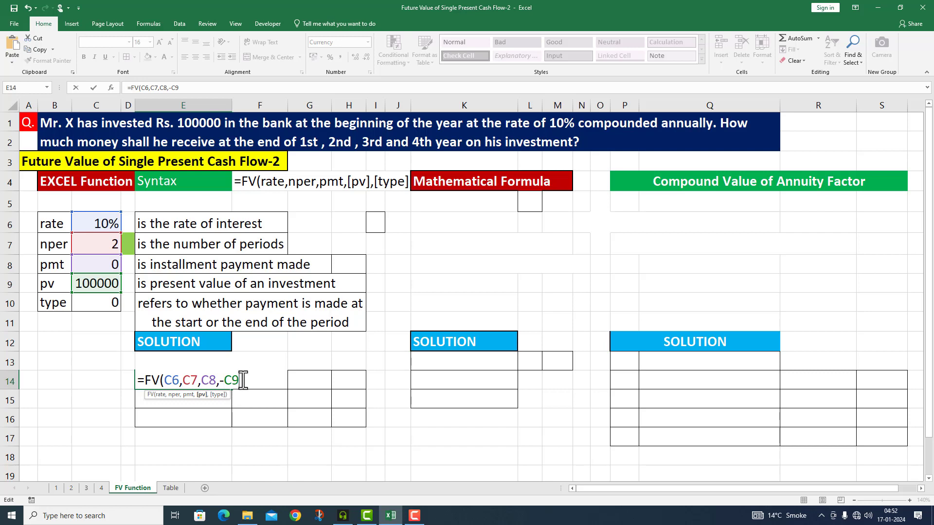
left_click(243, 380)
type(",")
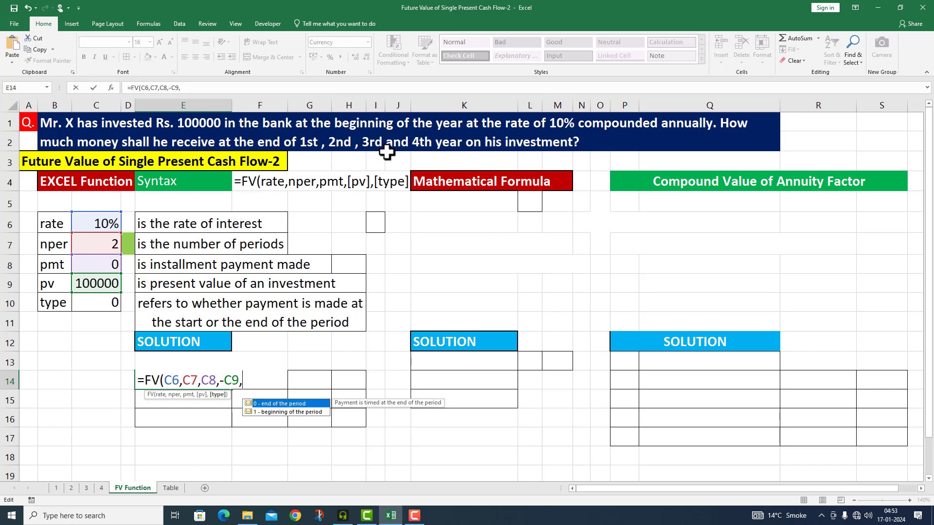
double_click(292, 403)
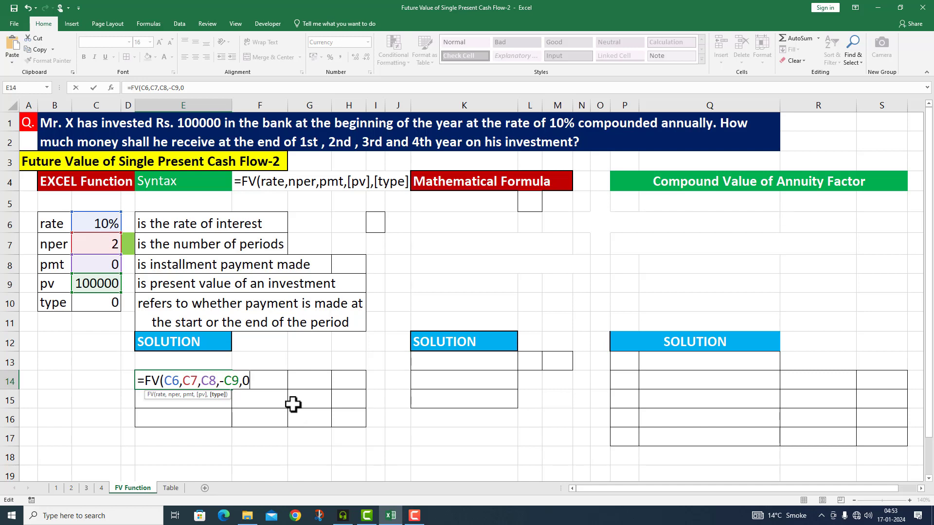
type(")")
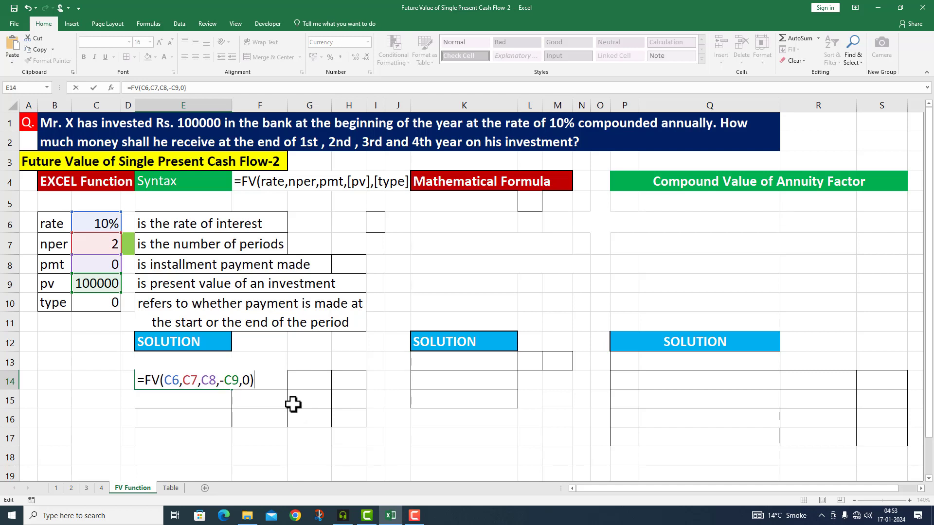
key("Return")
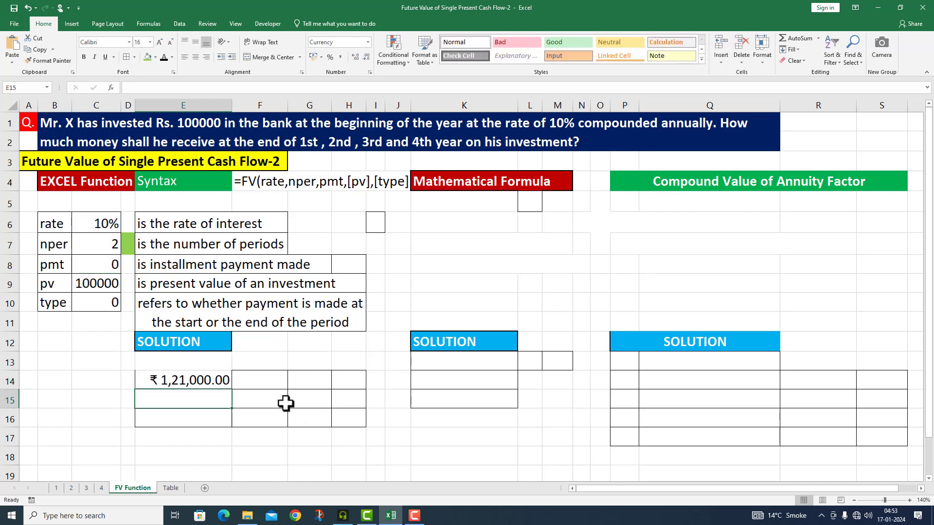
Step: Copy the formula from E14 into F14 as plain text, prefixed with an apostrophe, so it reads =FV(C6,C7,C8,-C9,0)
left_click(204, 380)
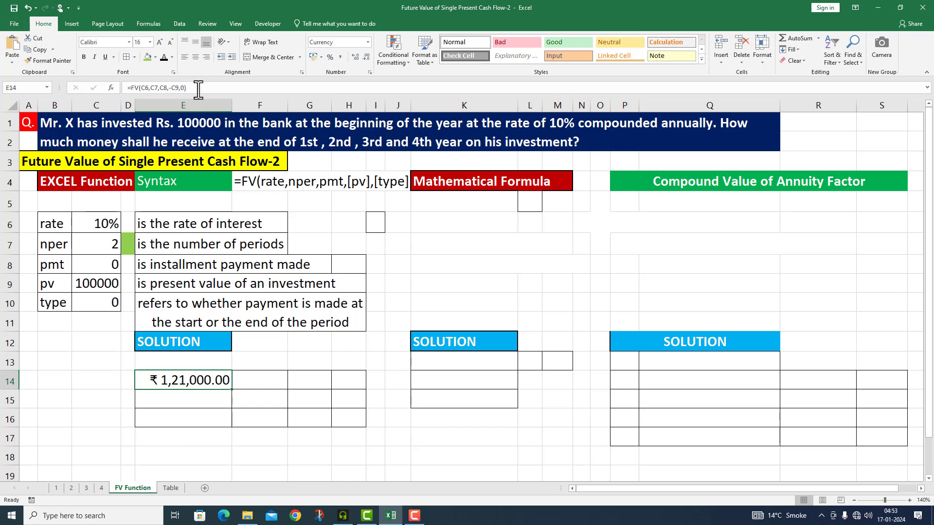
double_click(204, 380)
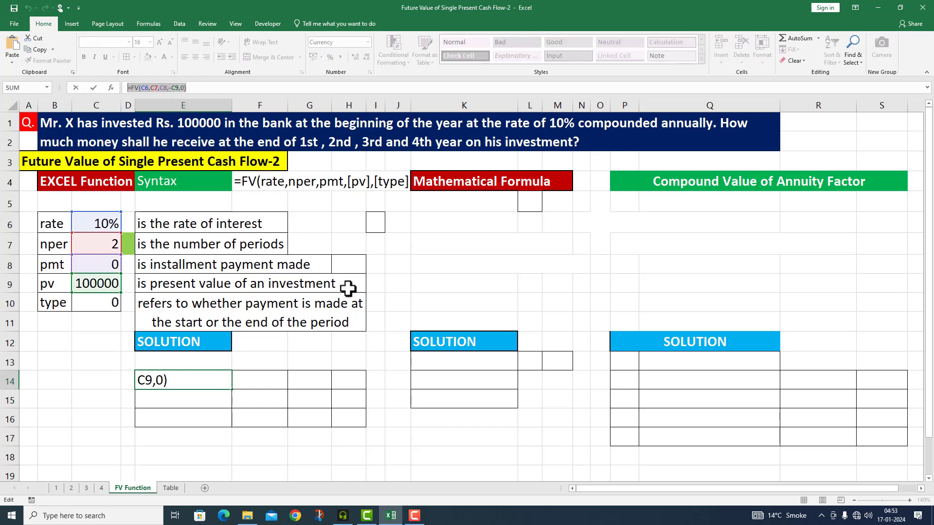
key("Return")
left_click(264, 380)
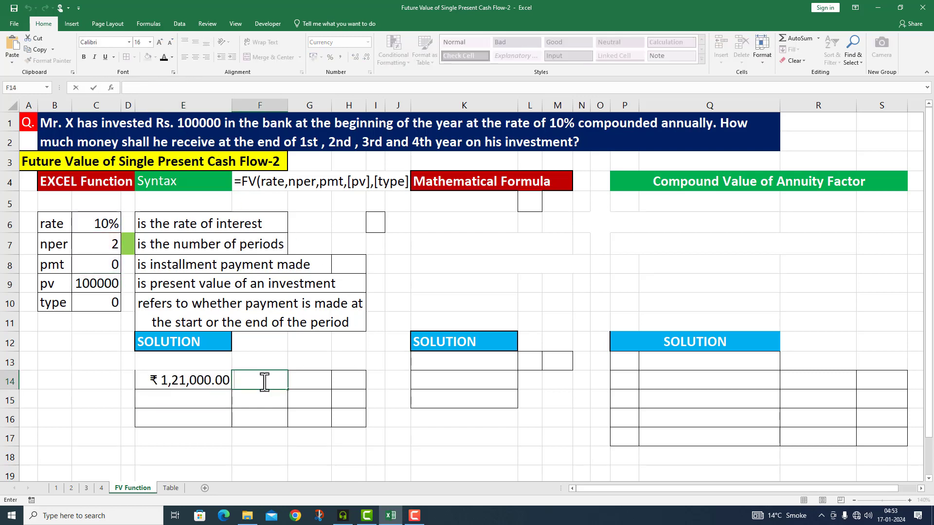
key("ctrl+v")
left_click(234, 381)
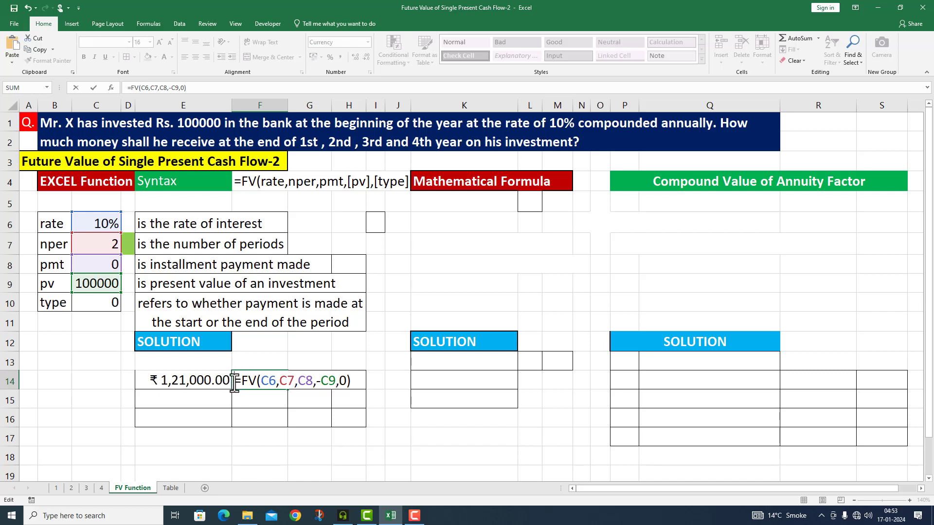
type("'")
left_click(242, 438)
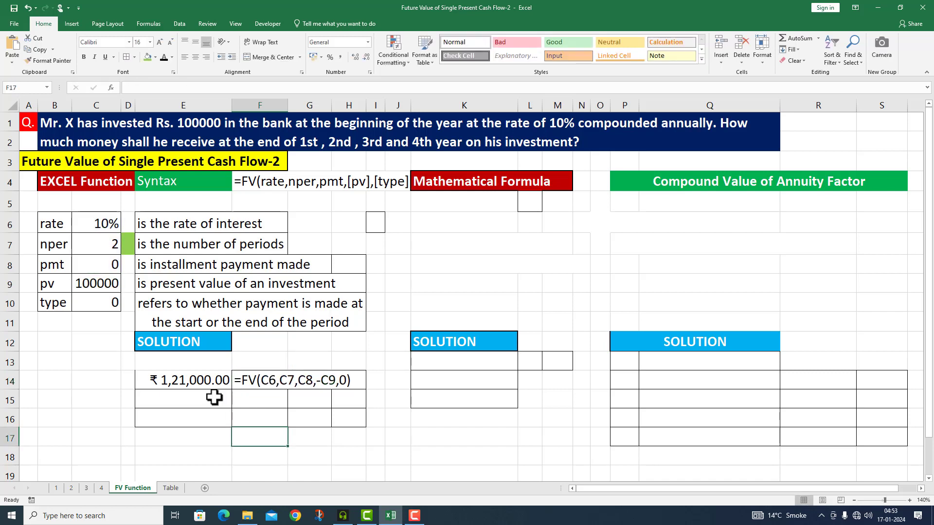
Step: Enter =FV(C6,C7,0,-C9,0) in cell E15, giving pmt directly as 0 and type as end of the period
left_click(192, 399)
type("=")
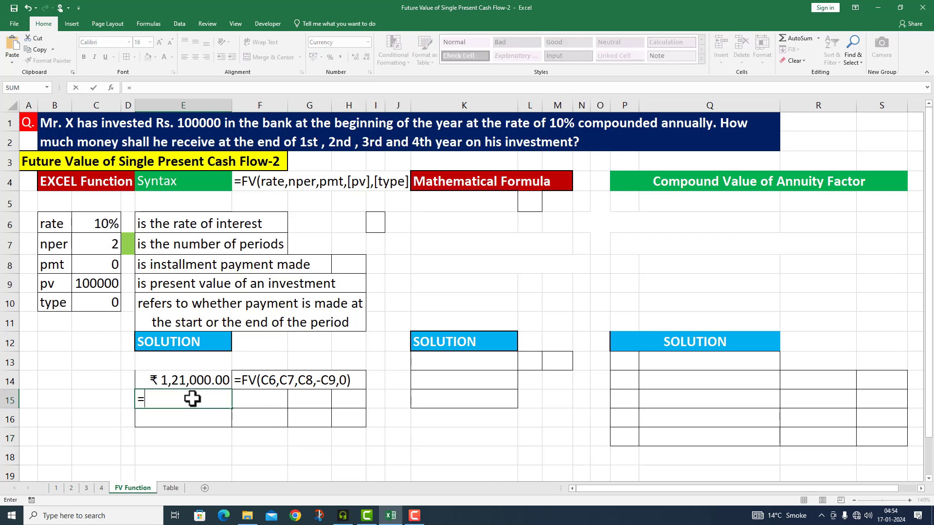
type("FV(")
left_click(107, 224)
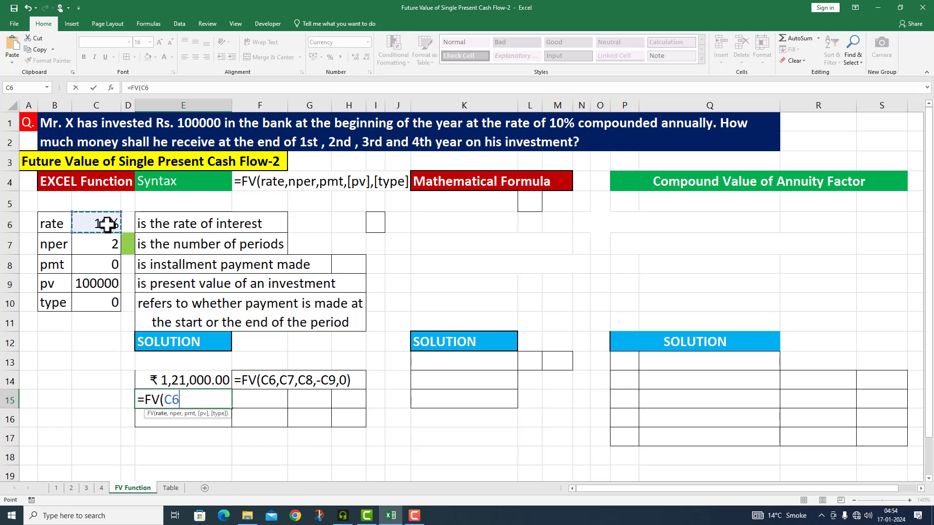
type(",")
left_click(104, 243)
type(",")
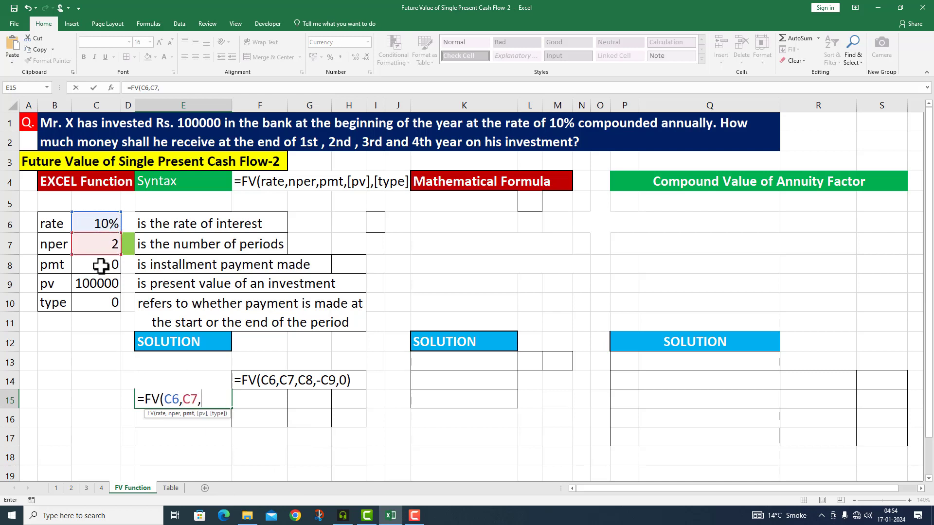
type("0,")
left_click(108, 284)
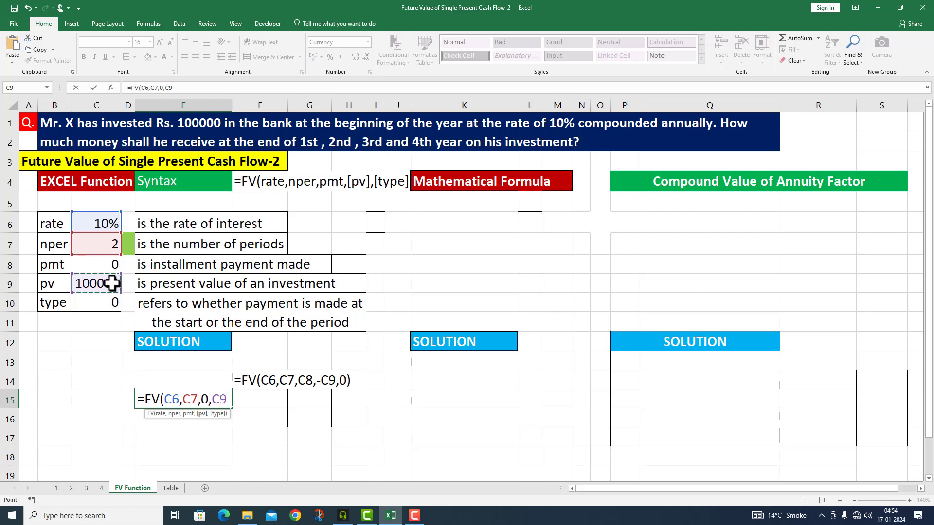
left_click(214, 397)
type("-")
key("End")
type(",")
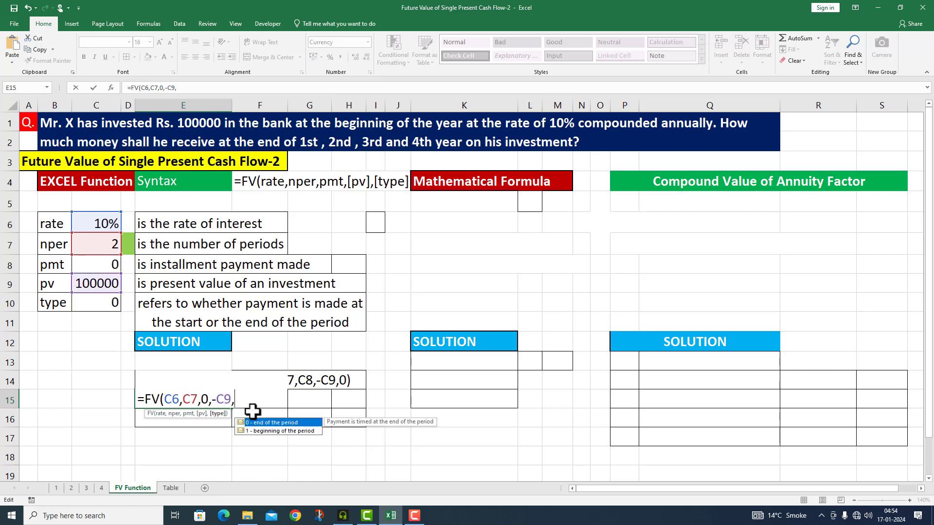
double_click(260, 422)
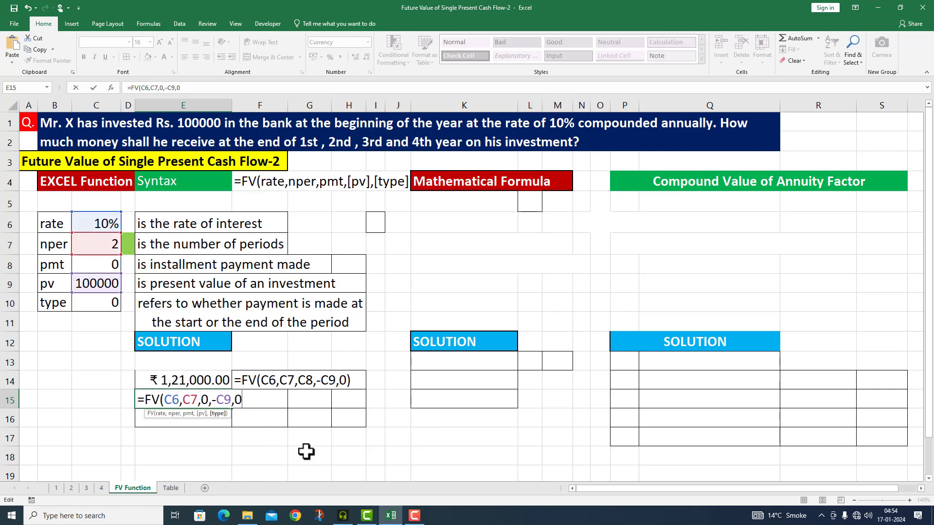
type(")")
key("Return")
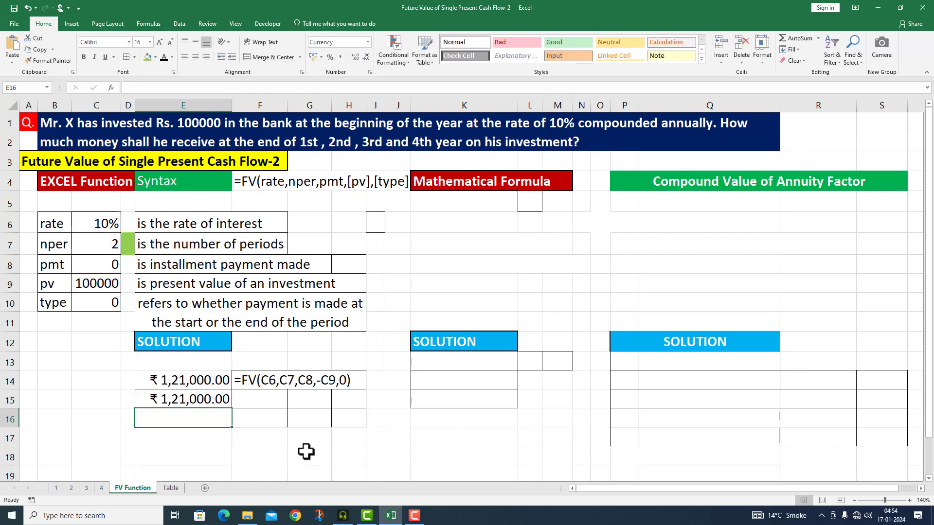
Step: Show the E15 formula =FV(C6,C7,0,-C9,0) as plain text in cell F15 by prefixing it with an apostrophe
double_click(258, 400)
key("ctrl+v")
key("Home")
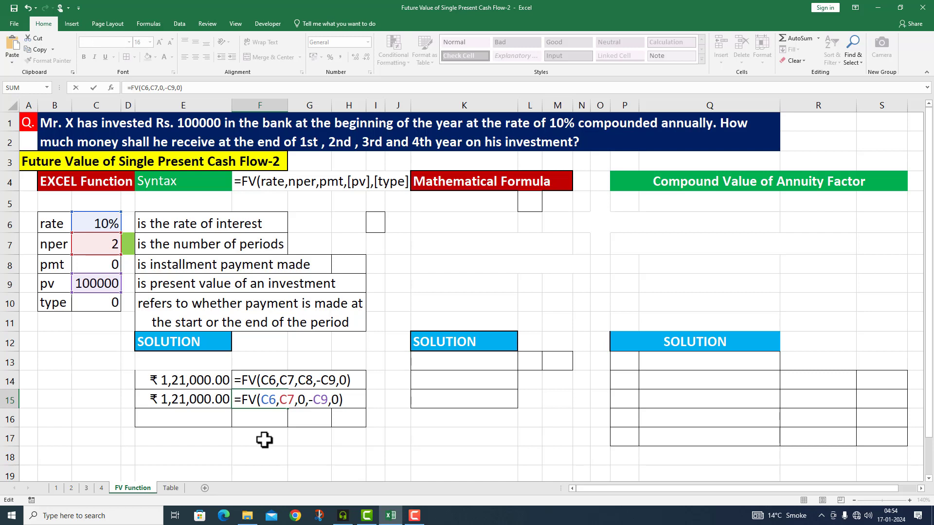
type("'")
key("Return")
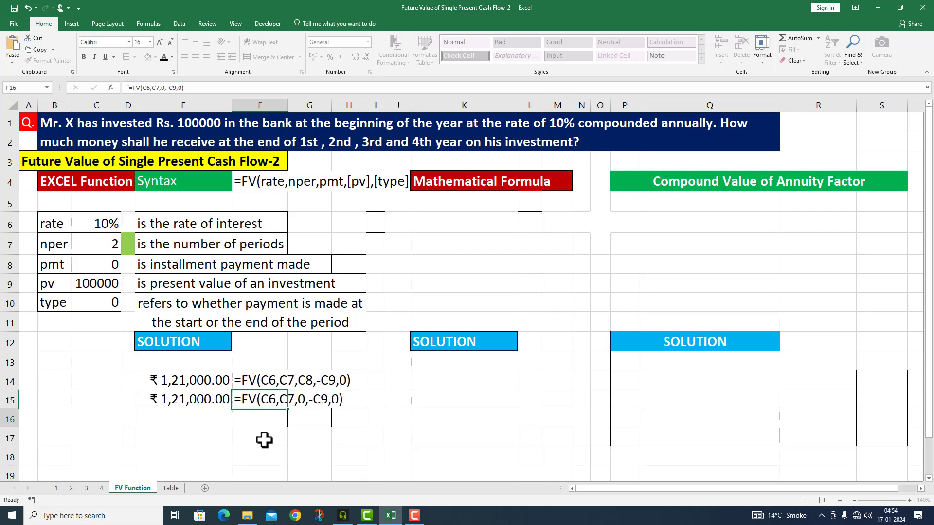
Step: Enter =FV(C6,C7,,-C9,C10) in cell E16, leaving pmt blank, negating the present value and referencing the type cell
left_click(170, 417)
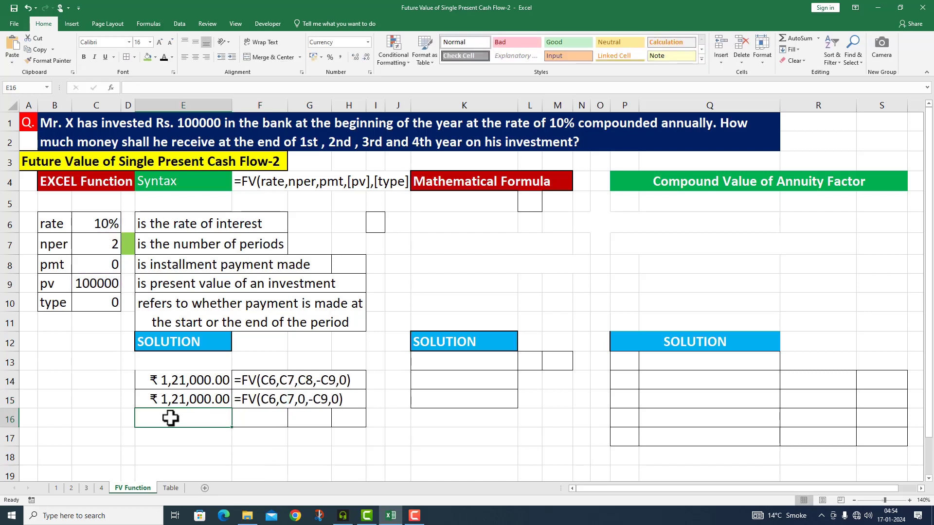
type("=FV")
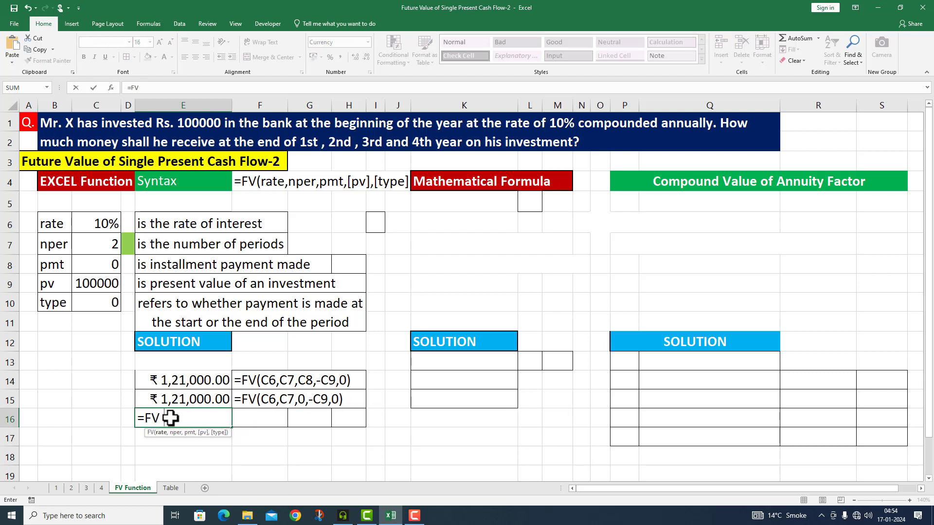
type("(")
left_click(107, 222)
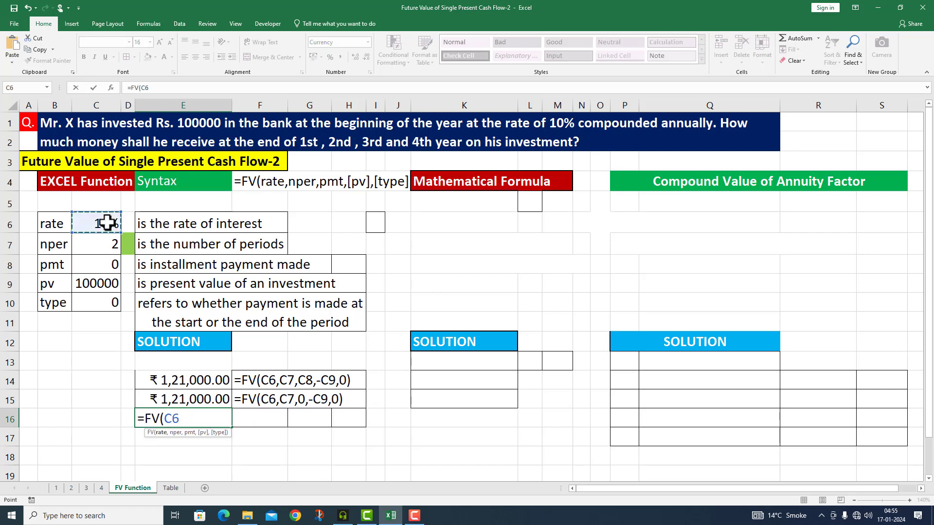
type(",")
left_click(108, 244)
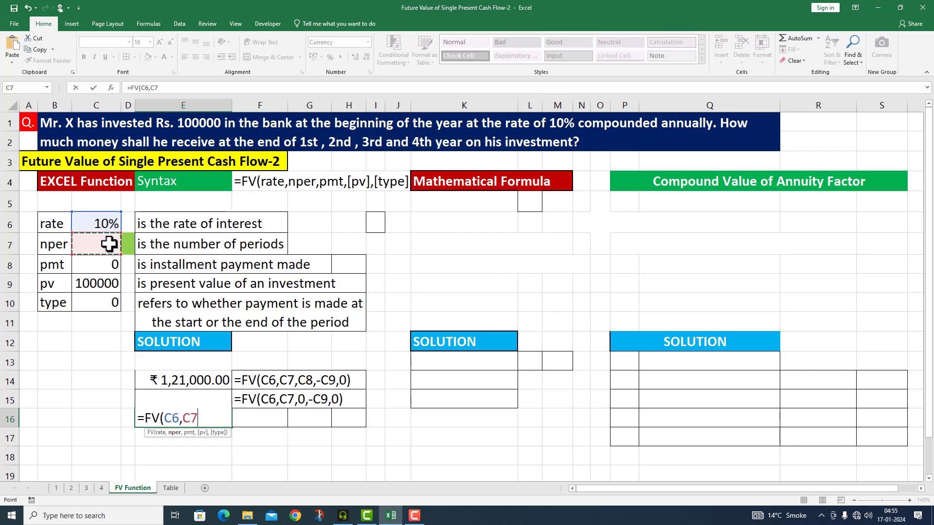
type(",")
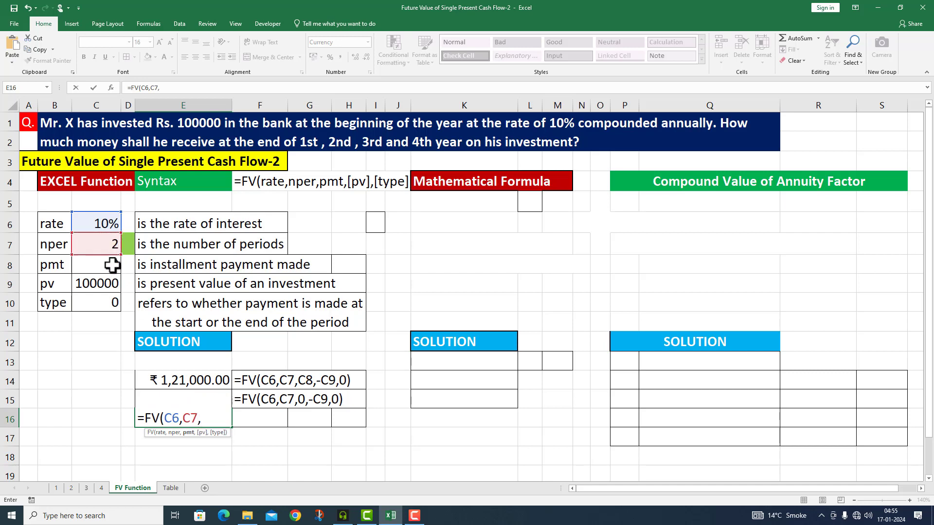
type(",")
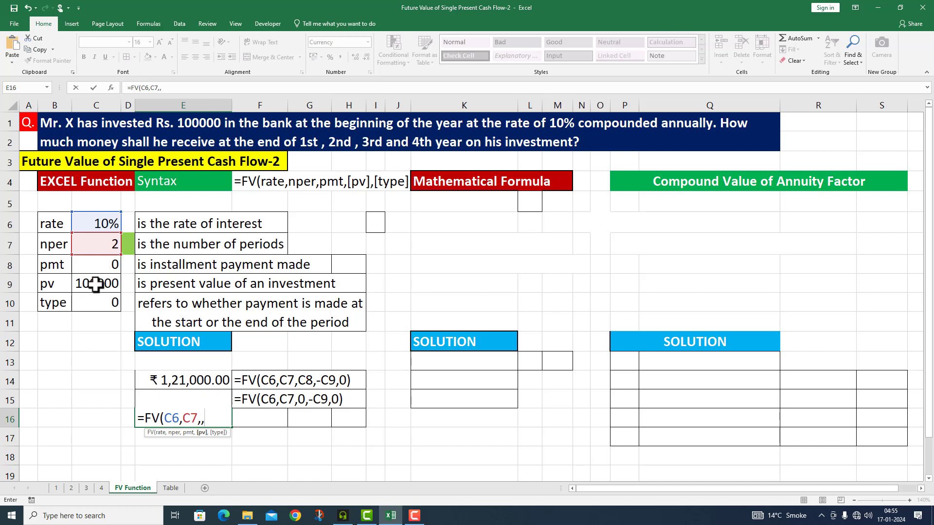
left_click(96, 284)
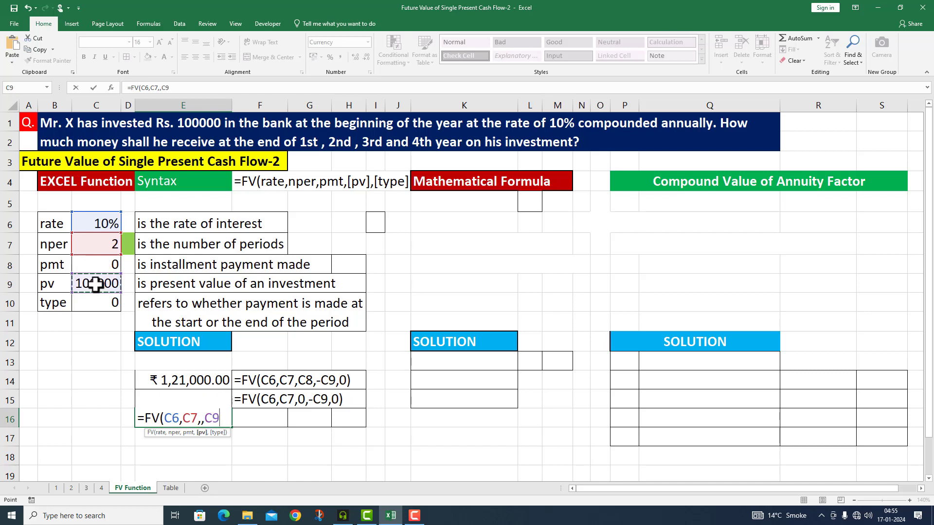
left_click(206, 419)
type("-C9")
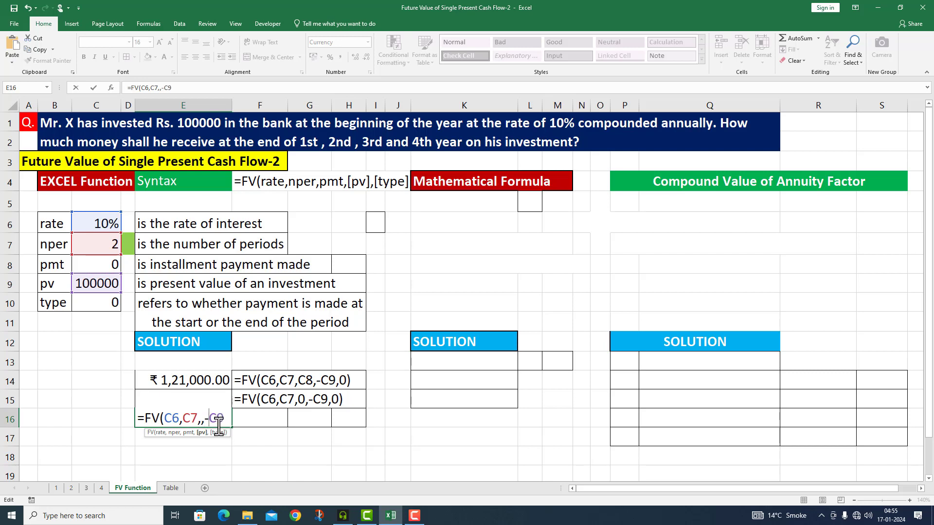
type(",")
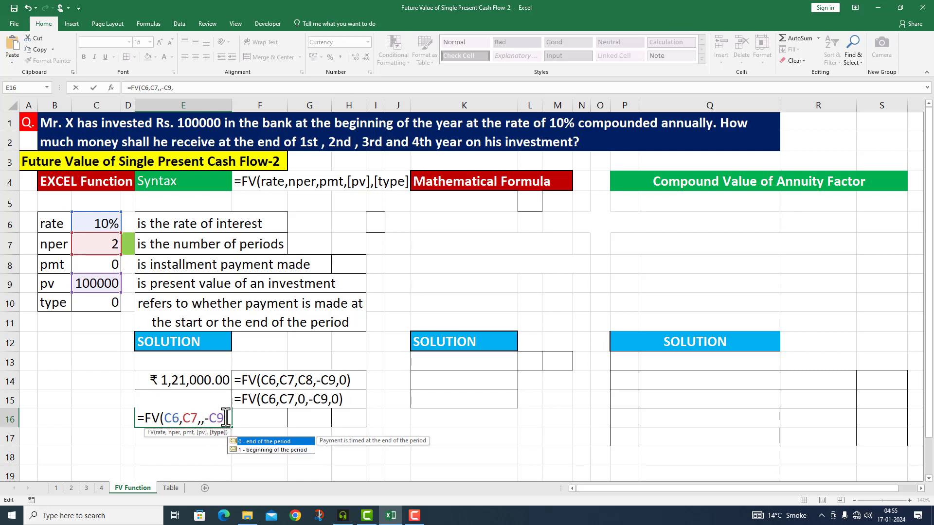
left_click(101, 304)
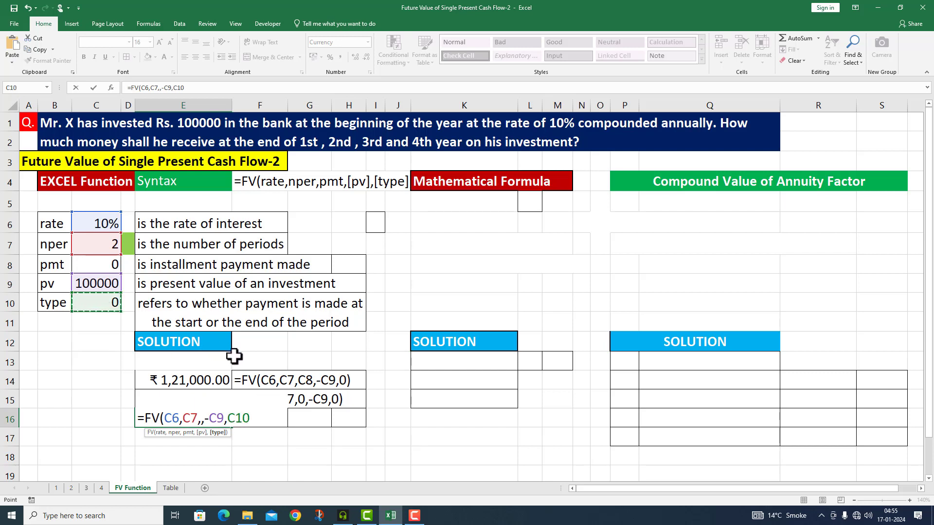
type(")")
key("Return")
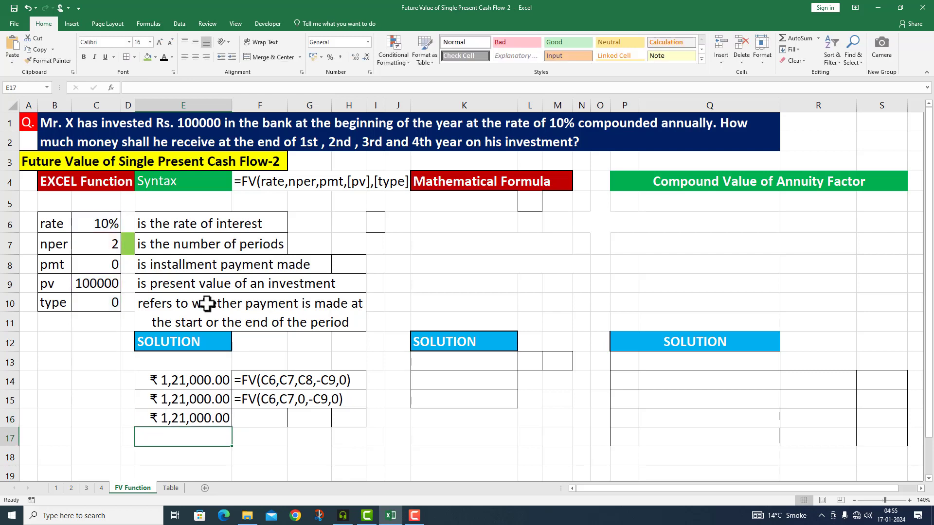
Step: Show the E16 formula as plain text in cell F16, prefixed with an apostrophe so it reads =FV(C6,C7,,-C9,C10)
left_click(250, 421)
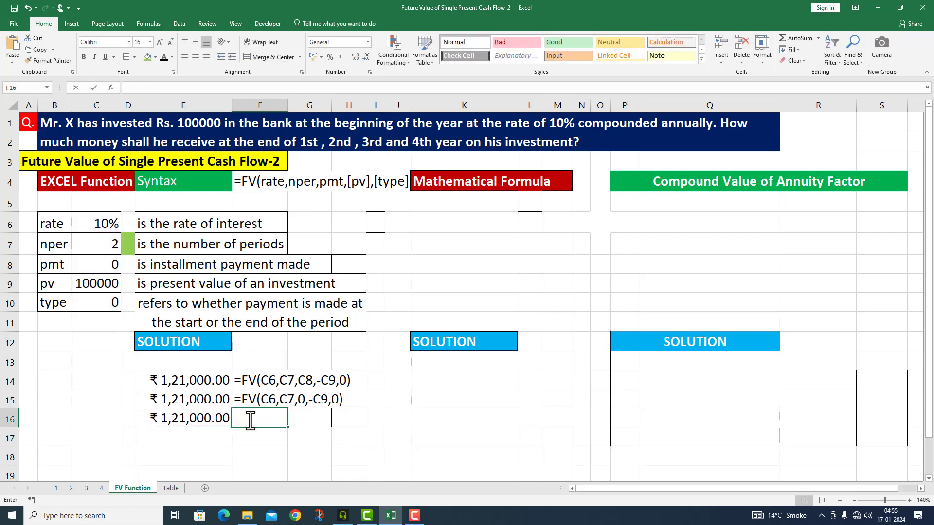
double_click(258, 420)
key("ctrl+v")
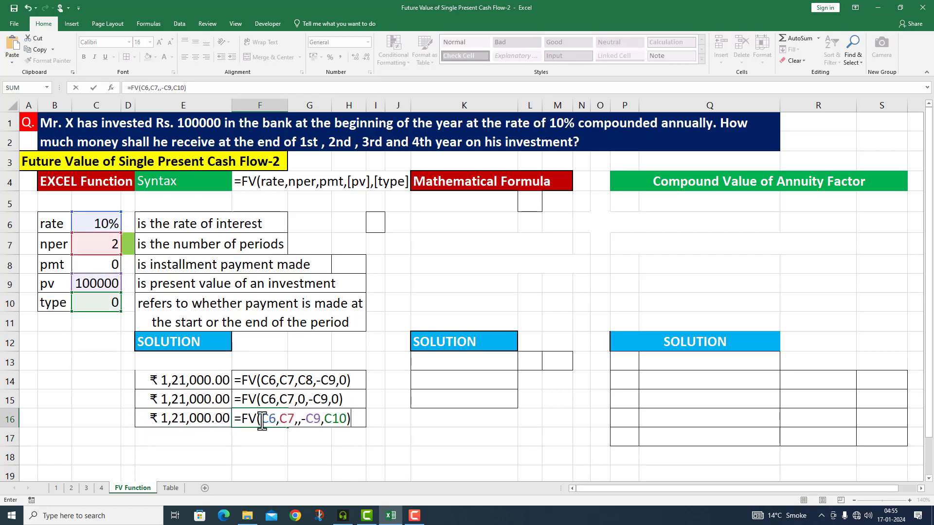
left_click(236, 419)
type("'")
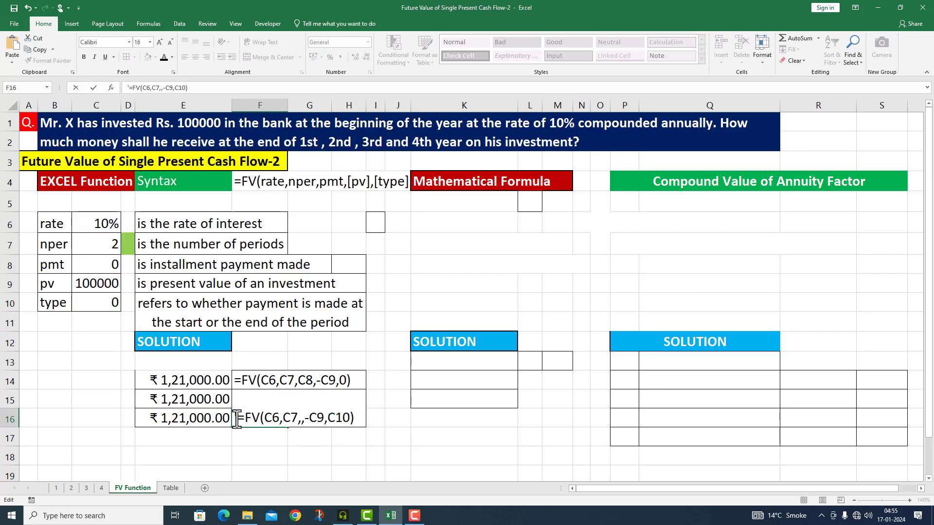
type("'")
key("Return")
left_click(247, 450)
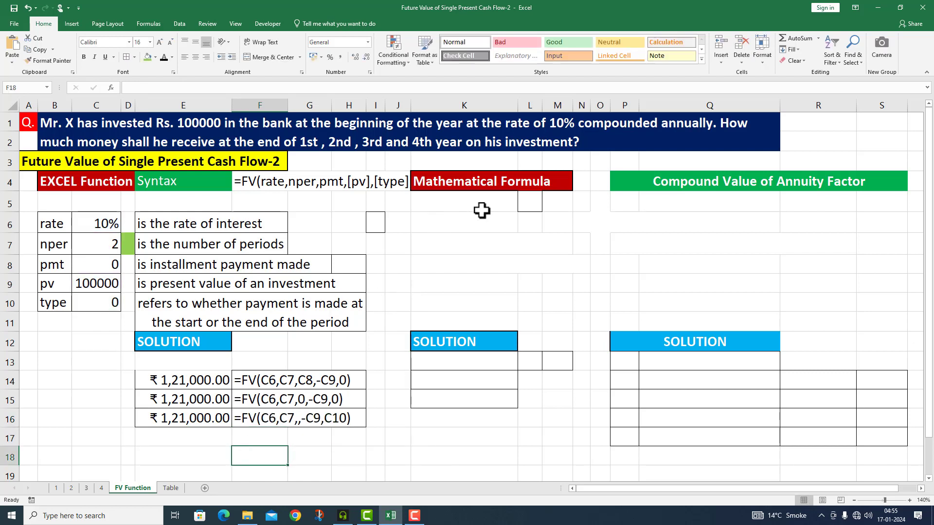
Step: Reveal the hidden "Or" in cell I6 and the formulas FV=PV(1+r)^n in K5 and FV=P(1+r)^n in K6
left_click(375, 222)
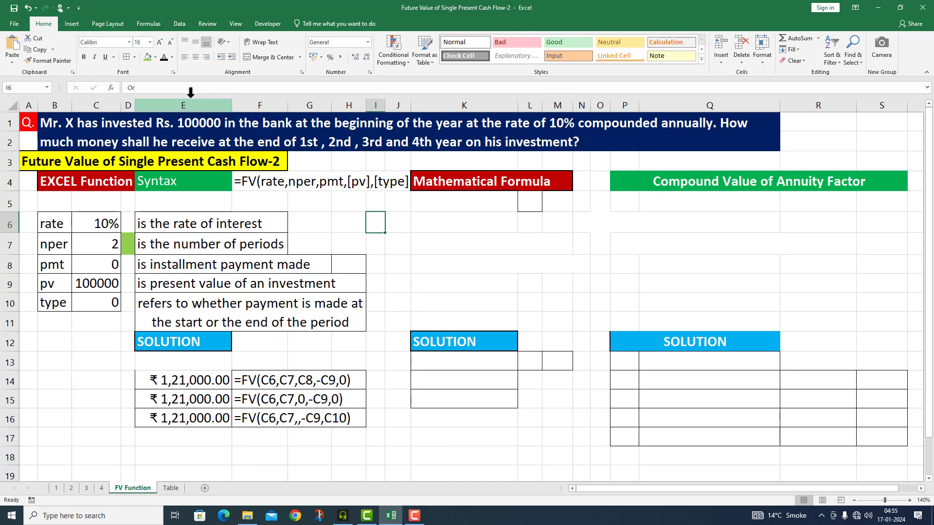
left_click(511, 206)
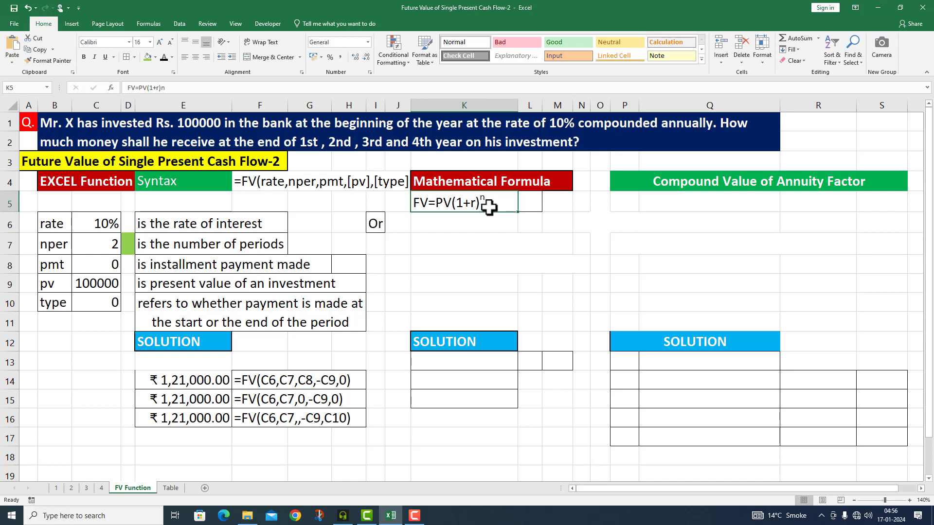
left_click(444, 223)
key("ctrl+v")
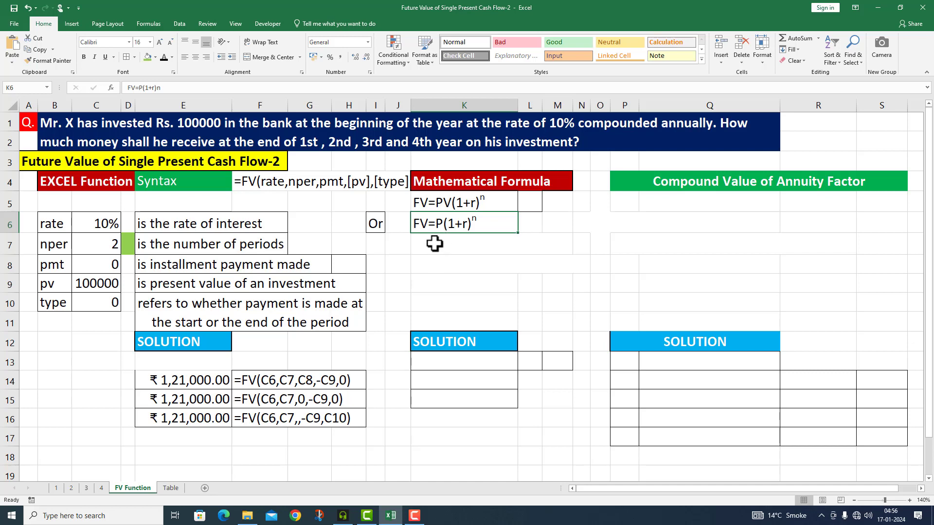
Step: Reveal the notes "PV refers to Present Value" and "P refers to Principal Amount" in cells K7:K8
left_click_drag(433, 243, 434, 261)
key("ctrl+v")
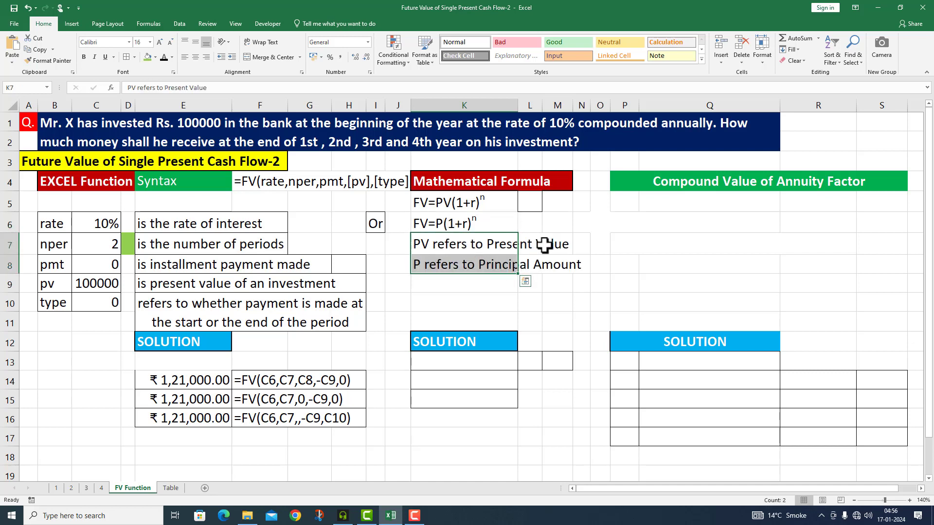
Step: Enter the label "FV at the end" as plain text in cell K13 under the mathematical formula's SOLUTION heading
left_click(437, 362)
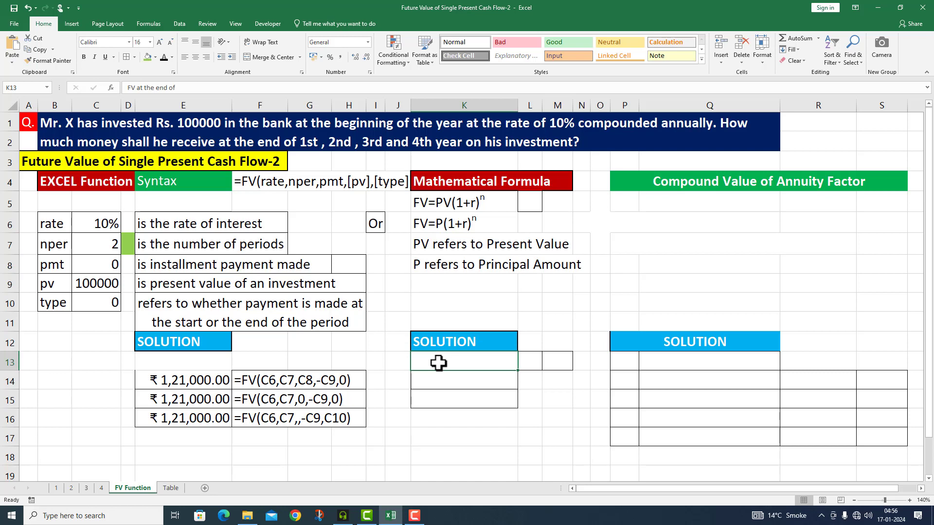
type("=")
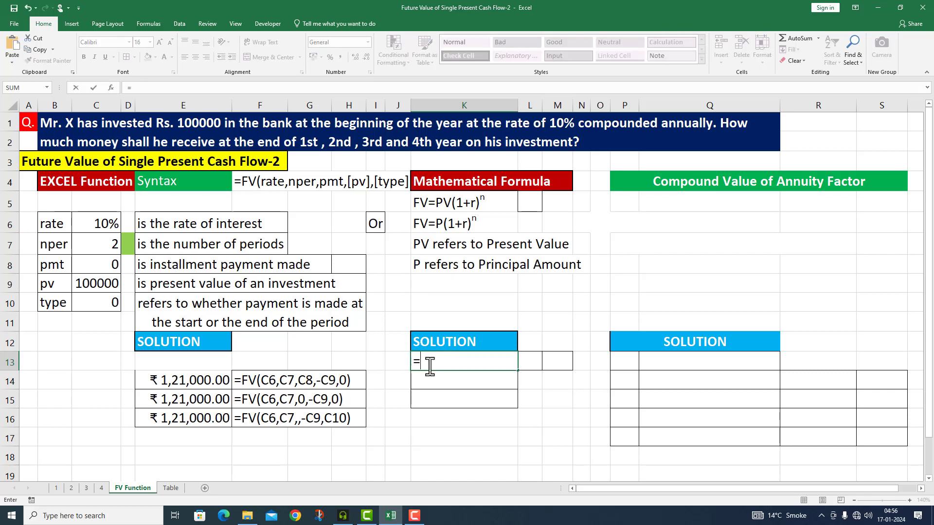
type("FV at")
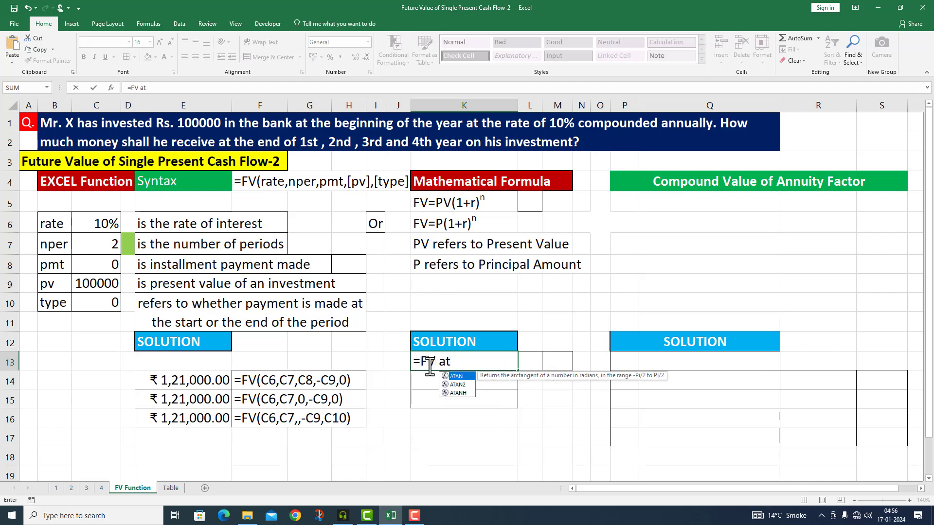
type(" the end")
key("Home")
key("Delete")
Step: Complete the row 13 label with "Year" in cell M13 and the number of periods linked by =C7 in L13
left_click(556, 360)
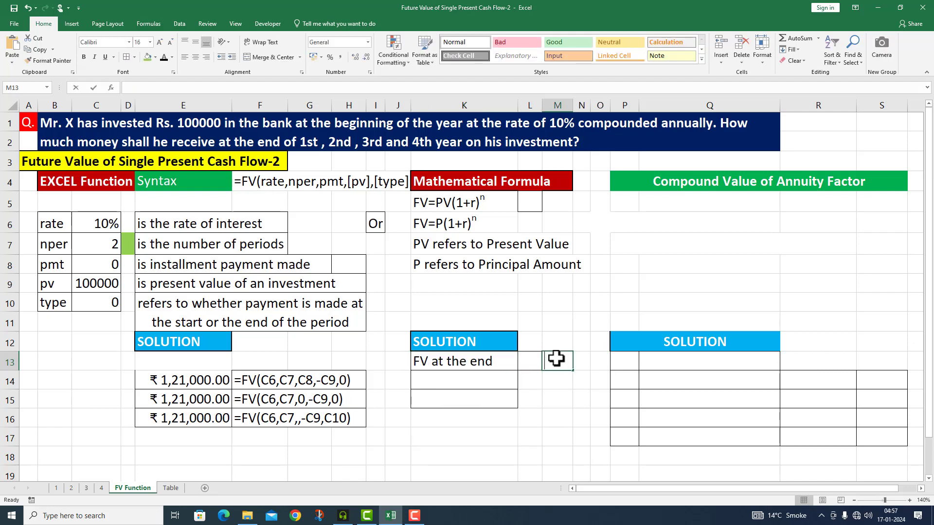
type("Year")
key("Left")
type("=")
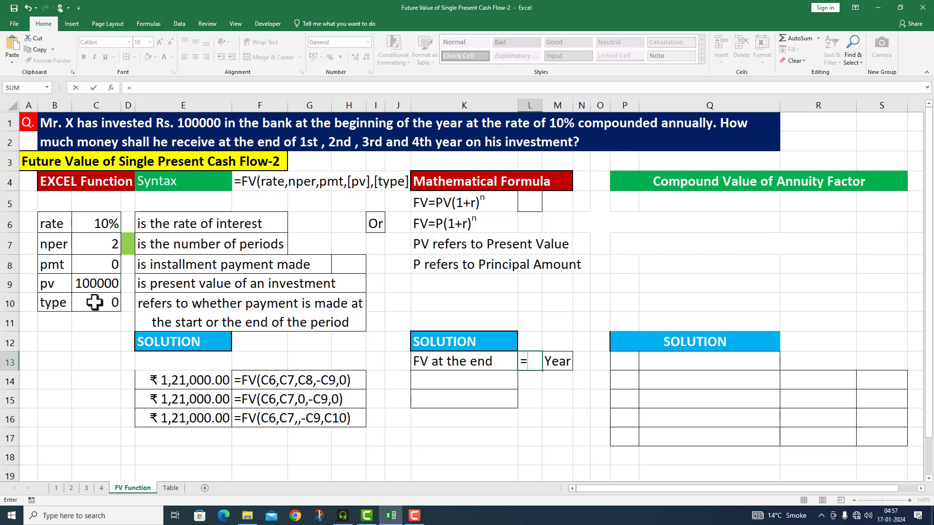
left_click(108, 244)
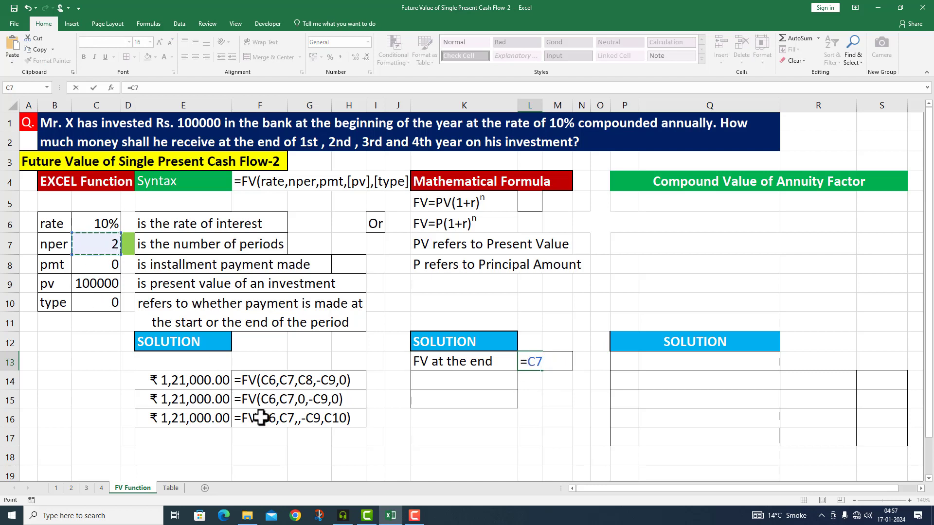
key("Return")
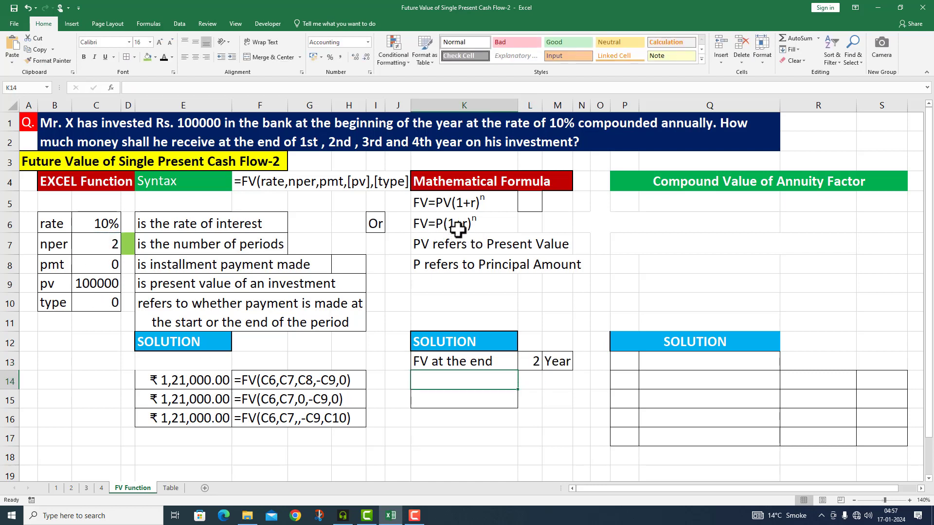
Step: Calculate the future value mathematically in cell K14 with the formula =100000*(1+C6)^C7
double_click(428, 382)
type("=")
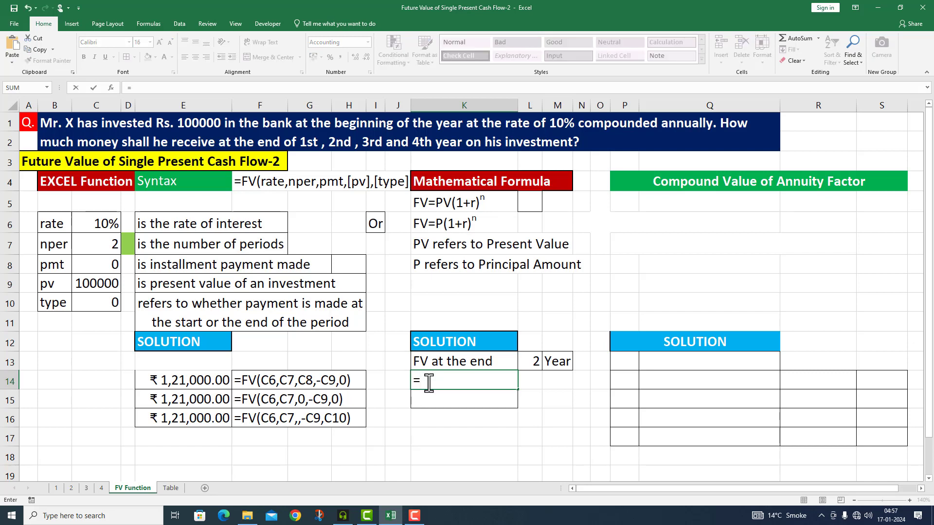
type("100000")
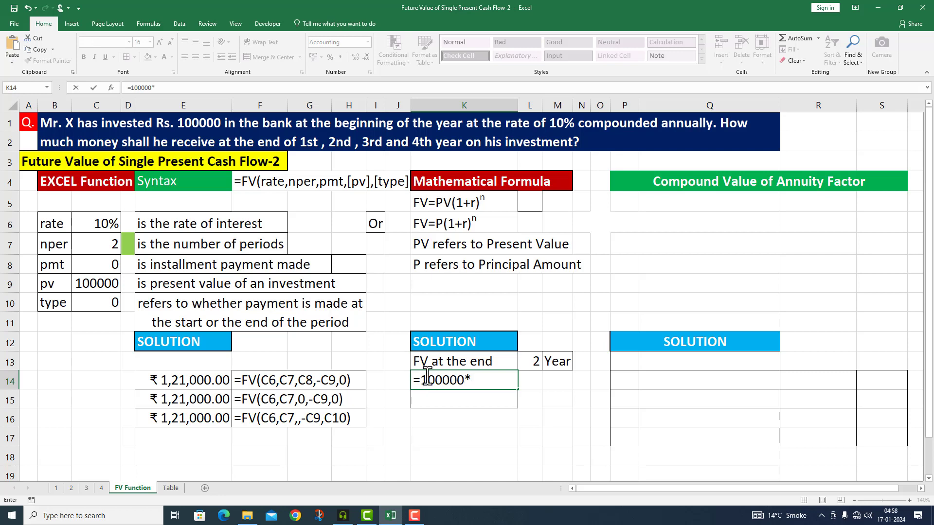
type("*(1+")
left_click(93, 224)
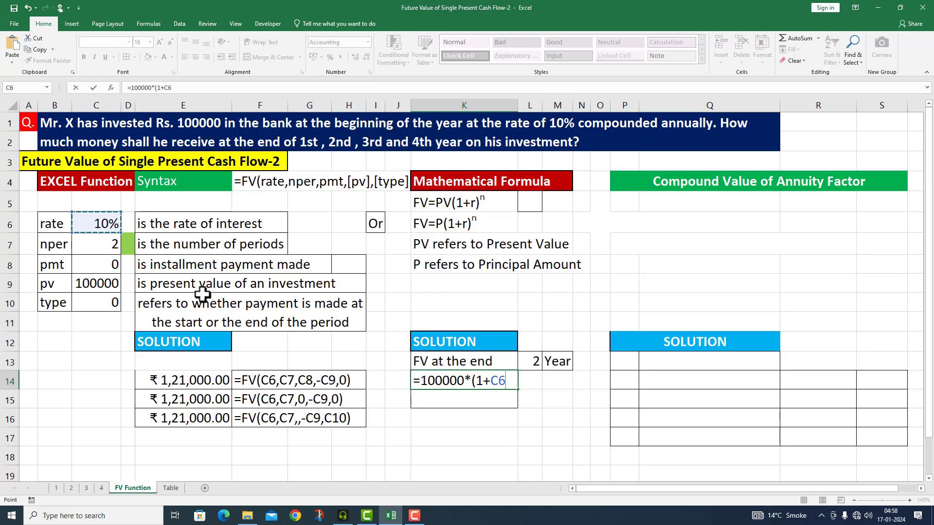
type(")")
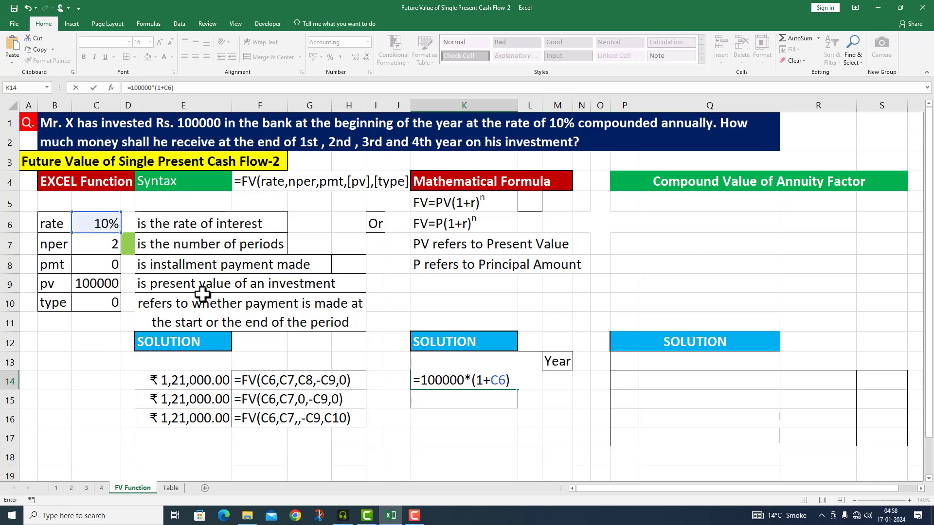
type("^")
left_click(106, 243)
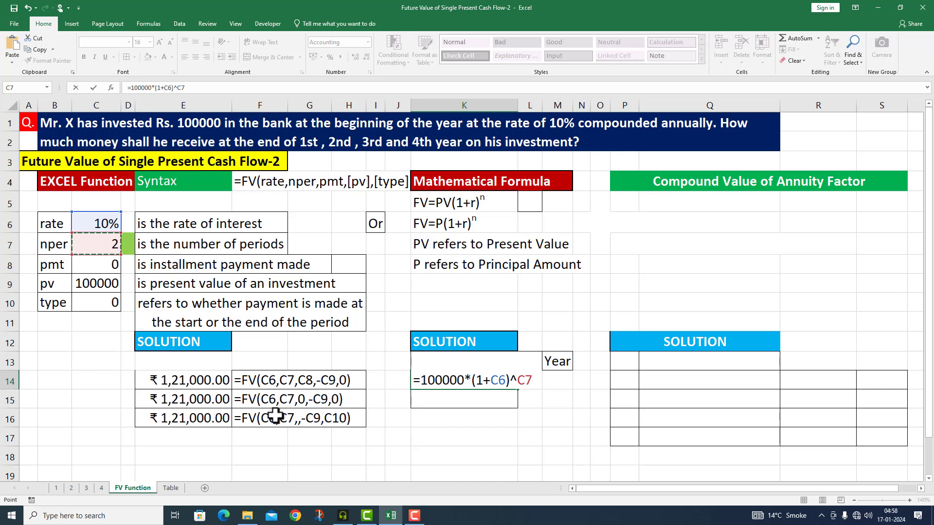
key("Return")
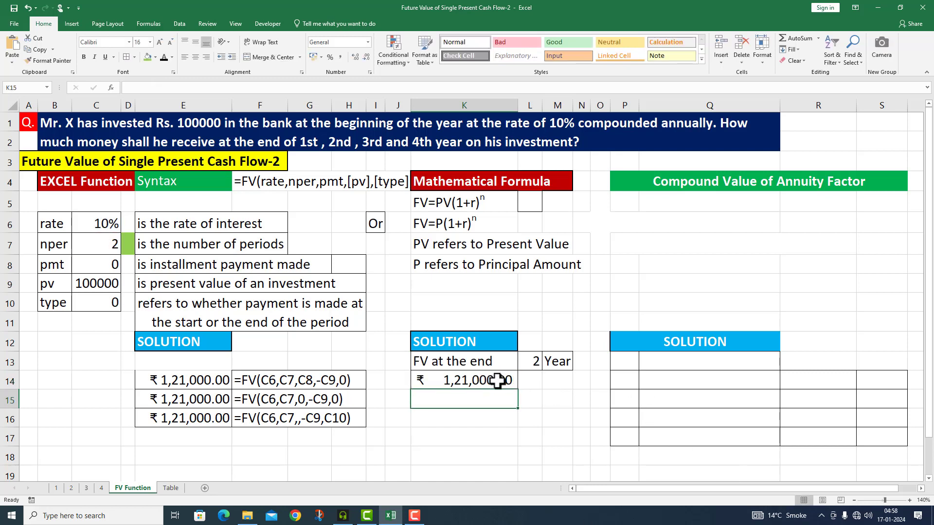
left_click(497, 381)
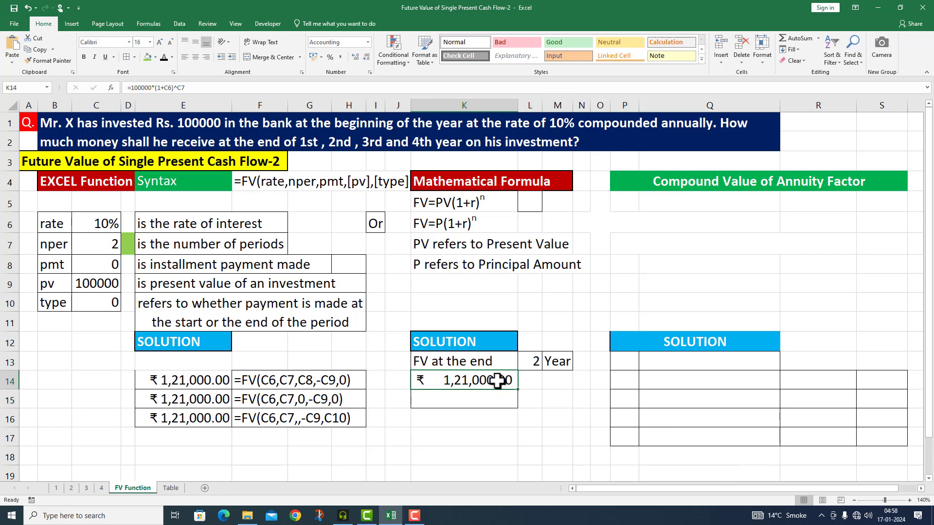
Step: Set the number of periods (nper) in cell C7 to 1 from its list of allowed values
left_click(108, 243)
left_click(126, 249)
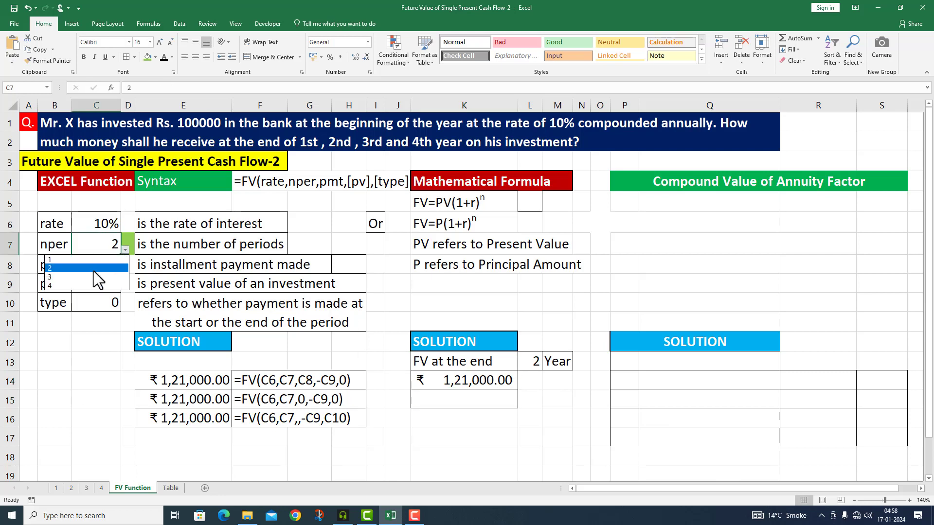
left_click(95, 261)
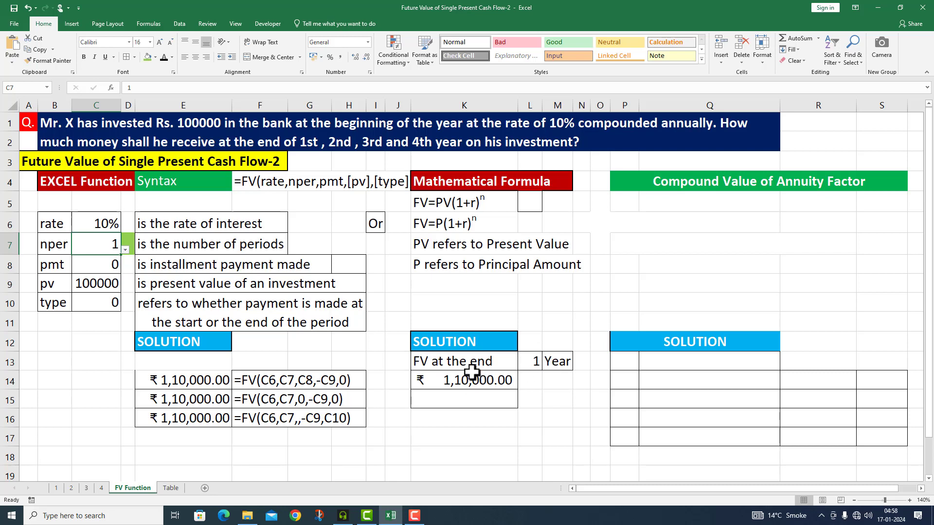
Step: Set the number of periods (nper) in cell C7 to 4, 3 and finally 2 to recalculate each year's future value
left_click(125, 249)
left_click(95, 285)
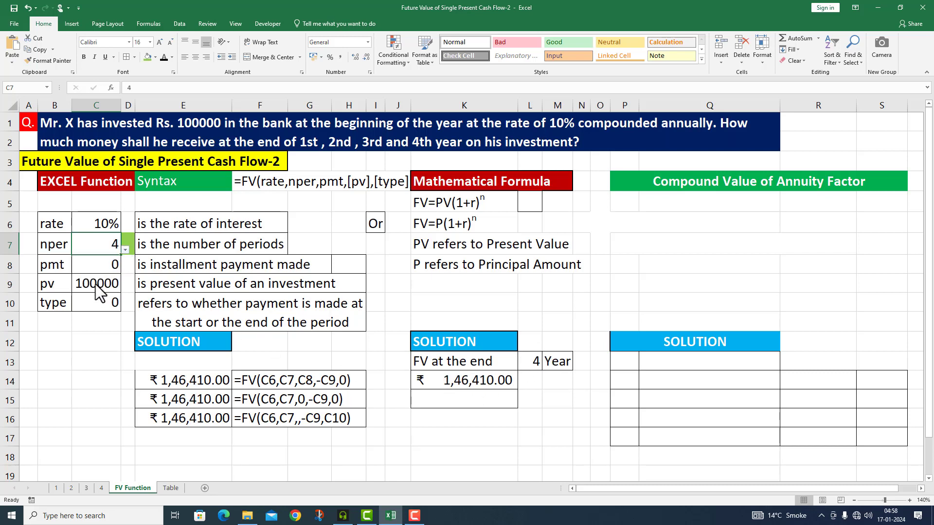
left_click(126, 251)
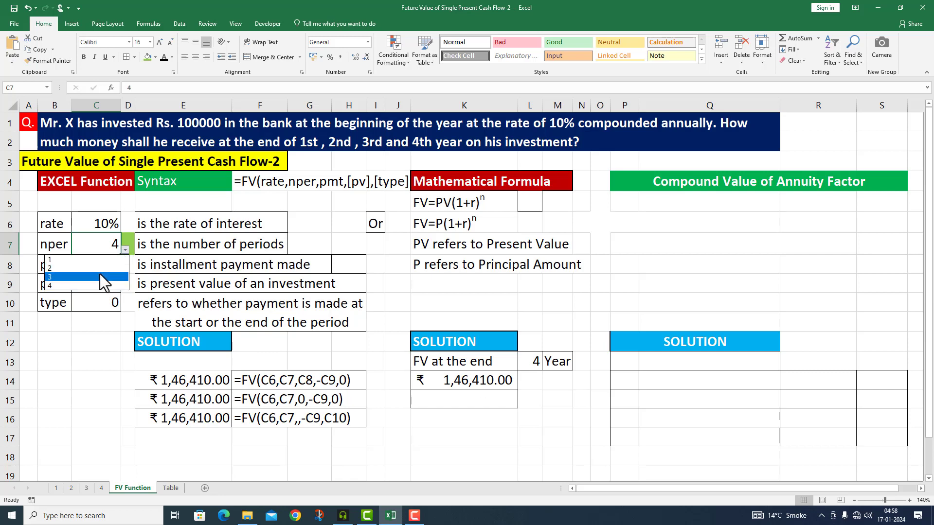
left_click(98, 275)
left_click(125, 250)
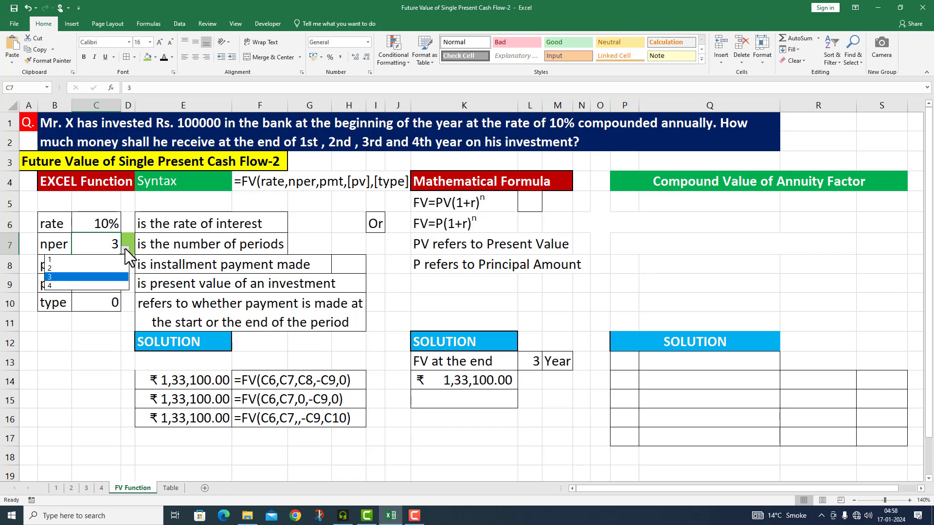
left_click(94, 265)
Step: Copy the formula of cell K14 into K15 as the visible text =100000*(1+C6)^C7
left_click(464, 380)
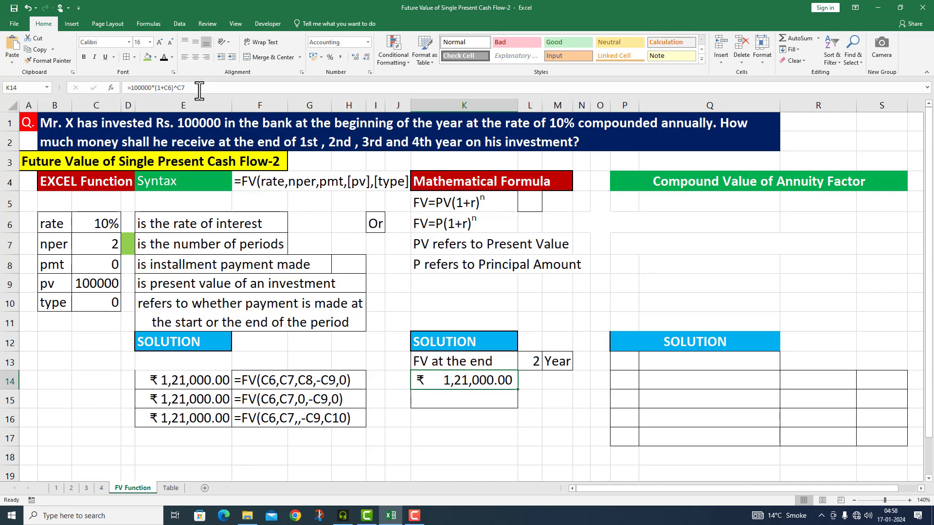
left_click_drag(200, 87, 125, 88)
key("ctrl+c")
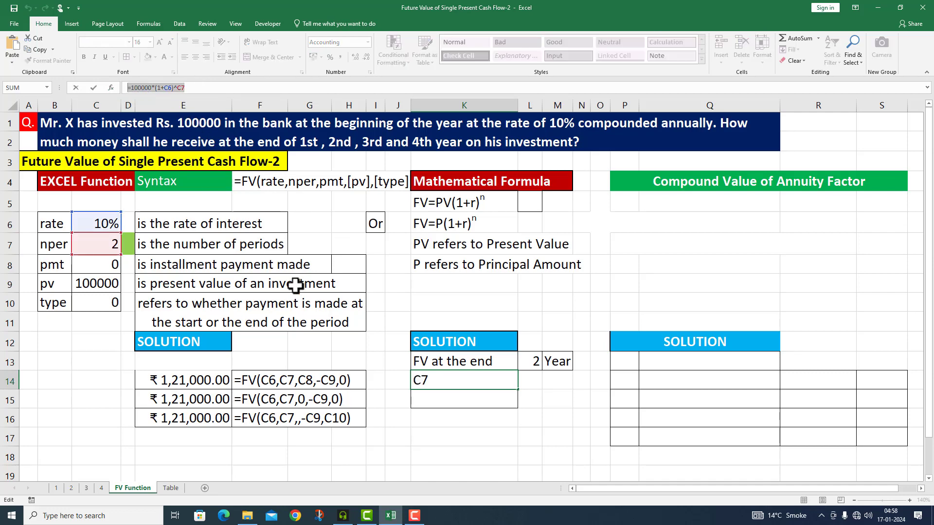
key("Return")
key("ctrl+v")
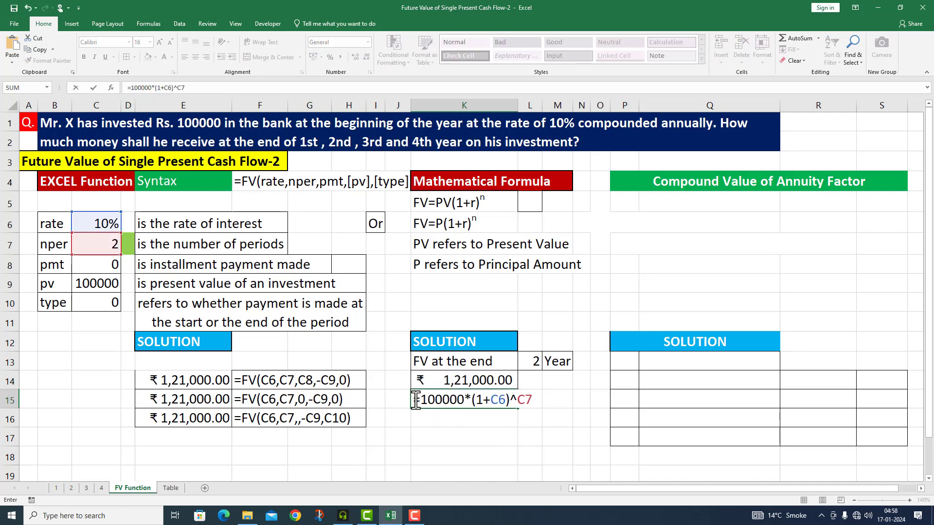
left_click(416, 451)
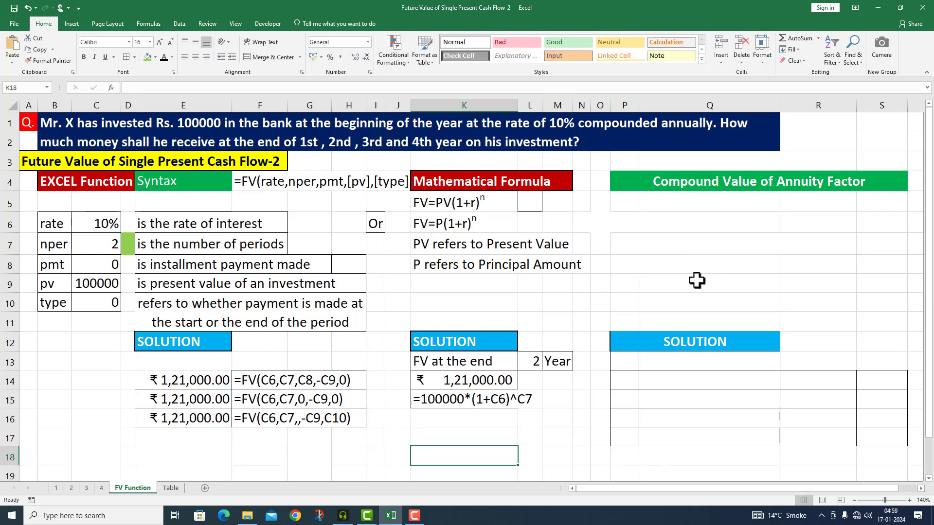
Step: Add "Or" in O6 and the formula texts FV=P(1+r)^n in P6 and FV=Annuity Amount*CVAF(r,n) in P7
left_click(601, 221)
key("ctrl+v")
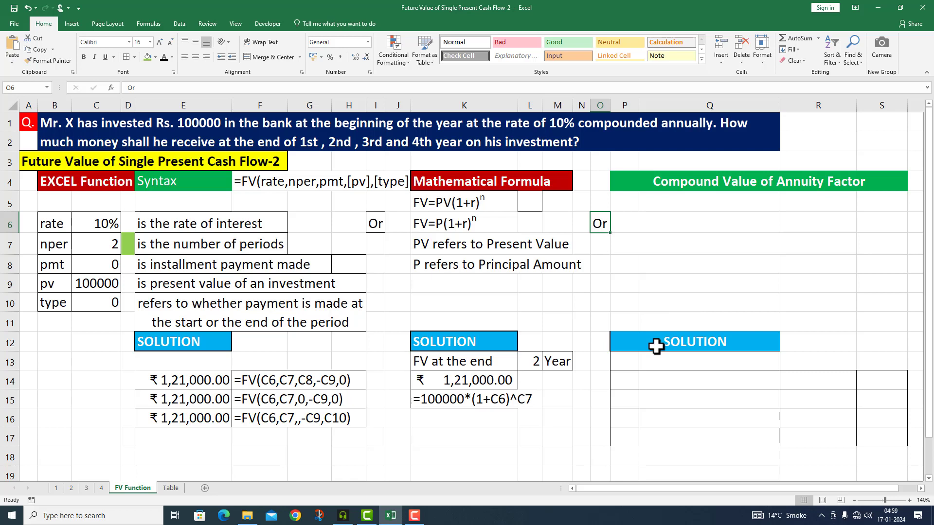
left_click(629, 225)
key("ctrl+v")
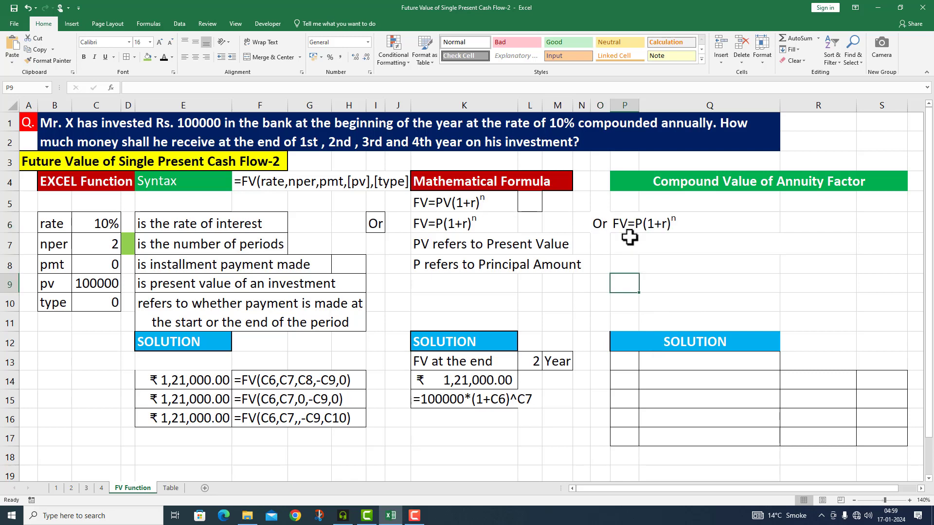
left_click(660, 238)
key("ctrl+v")
left_click(603, 296)
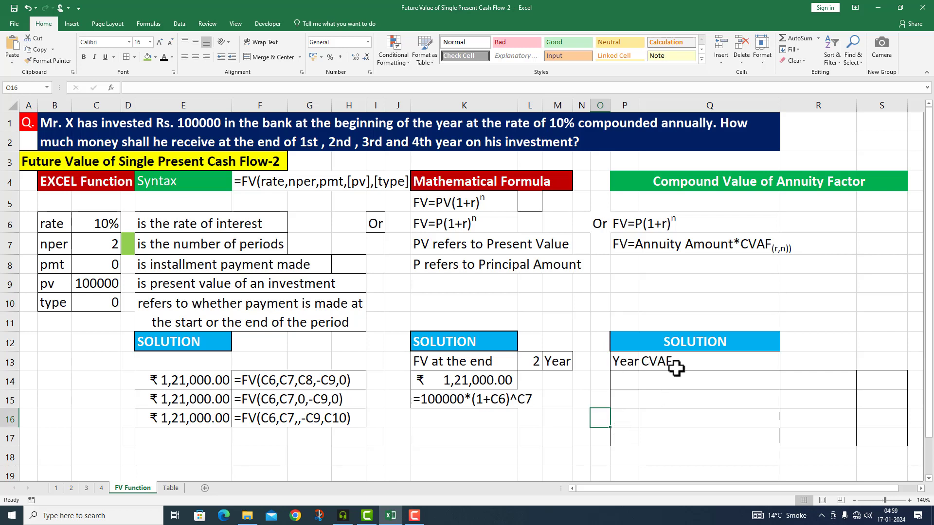
Step: Fill the Year column of the annuity factor SOLUTION table from 1st to 4th in P14:P17
left_click(622, 381)
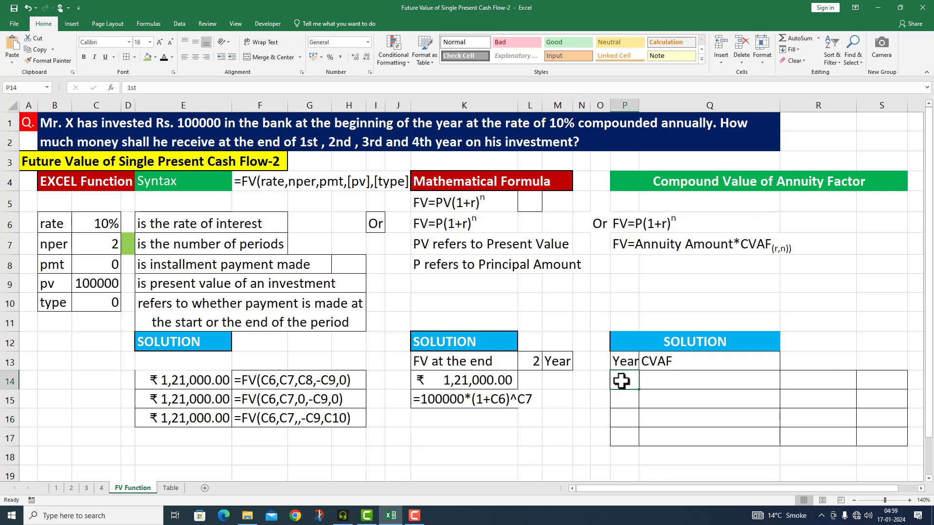
left_click_drag(639, 389, 629, 440)
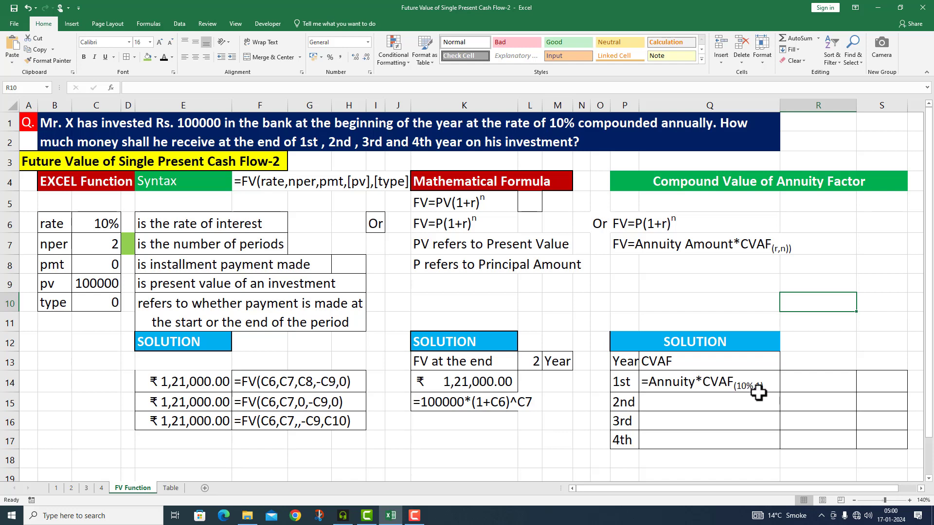
Step: Copy the =Annuity*CVAF(10%,1) text from Q14 into Q15, Q16 and Q17
left_click(686, 377)
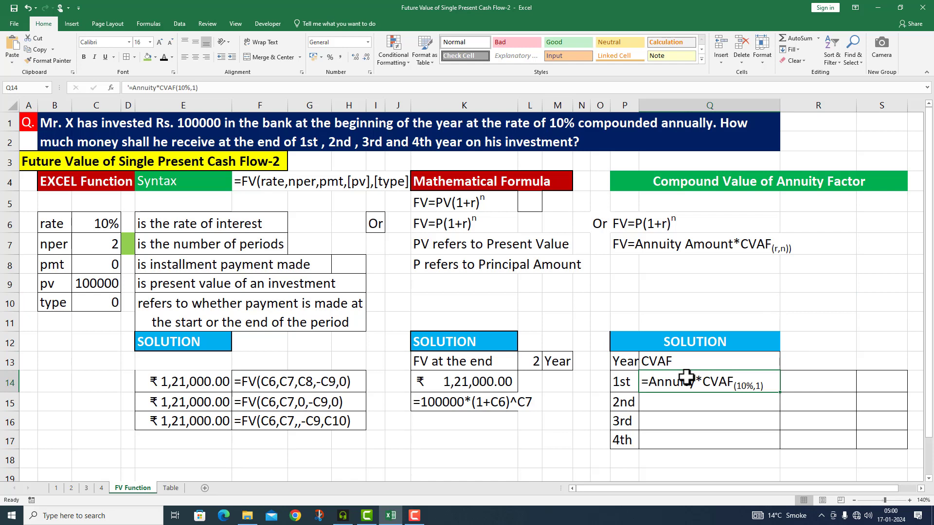
key("ctrl+c")
left_click(671, 400)
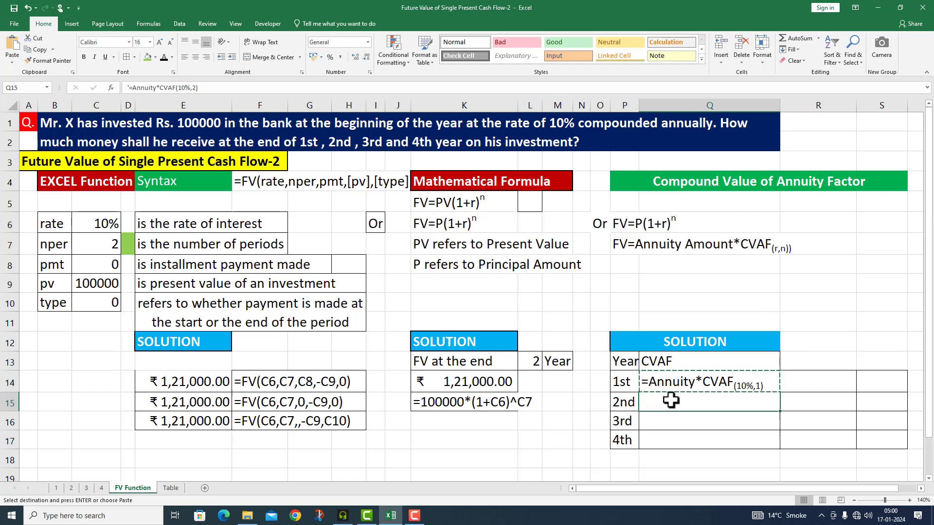
key("ctrl+v")
left_click(672, 423)
key("ctrl+v")
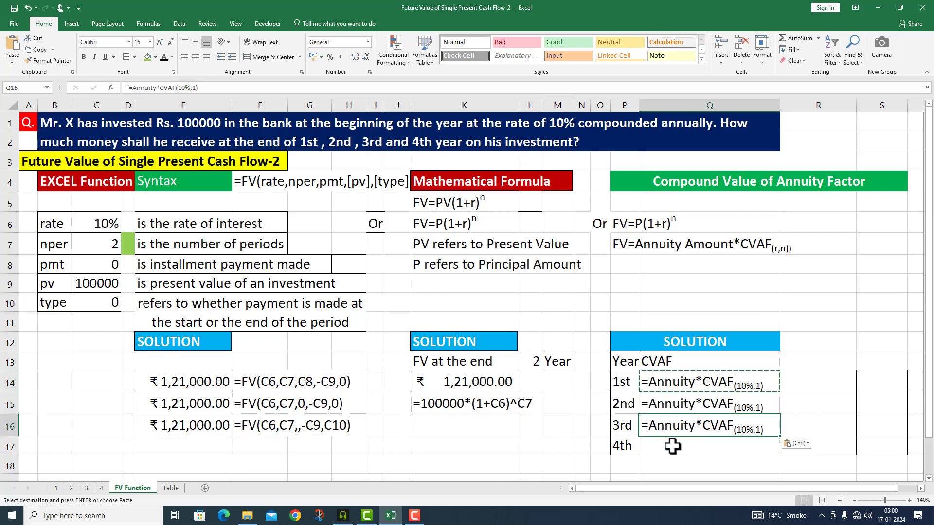
left_click(673, 446)
key("ctrl+v")
Step: Change the period in the CVAF expressions to 2 in Q15, 3 in Q16 and 4 in Q17
double_click(764, 407)
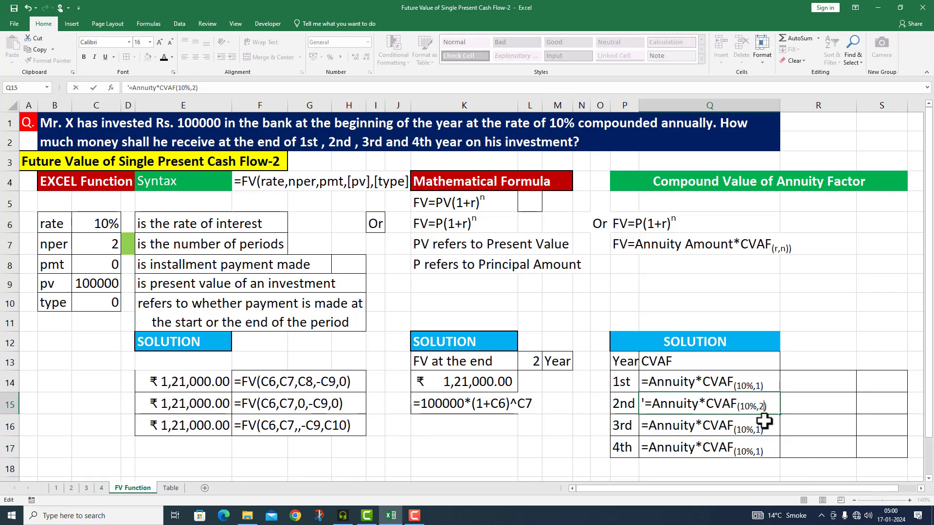
double_click(759, 424)
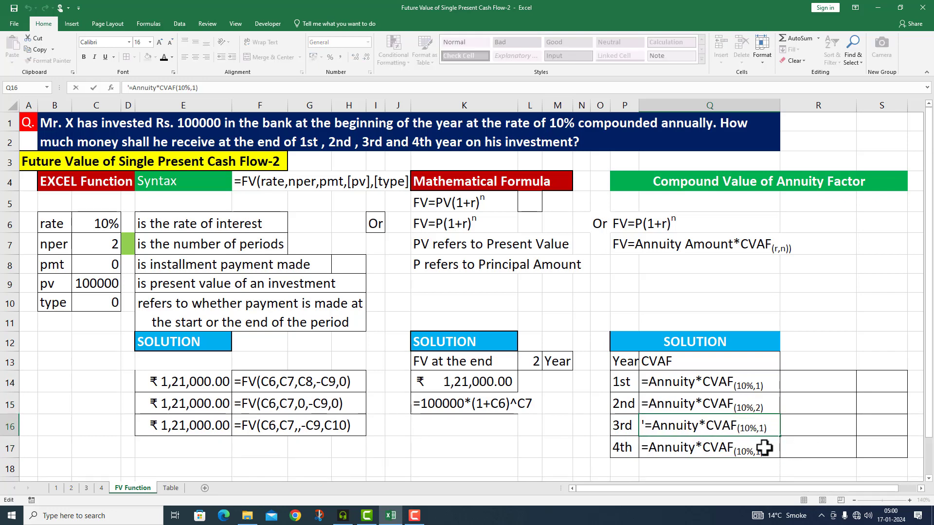
type("3")
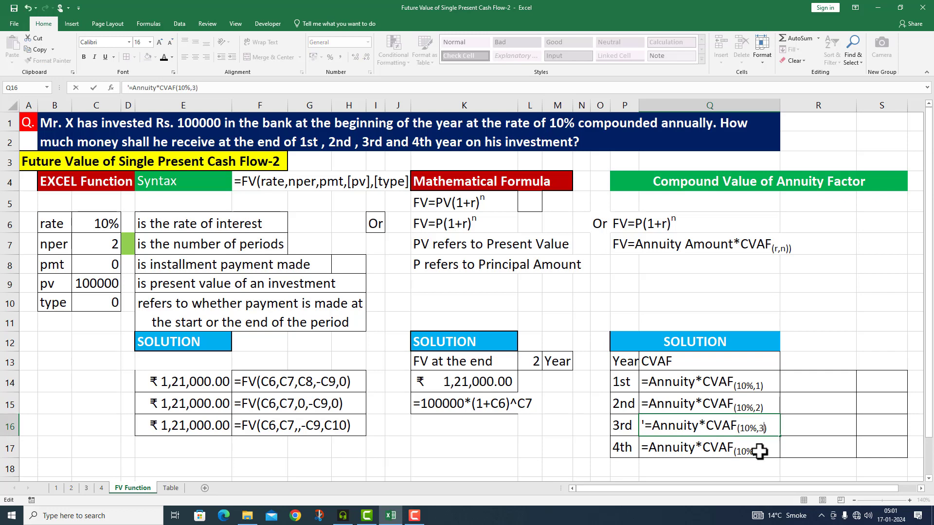
double_click(761, 449)
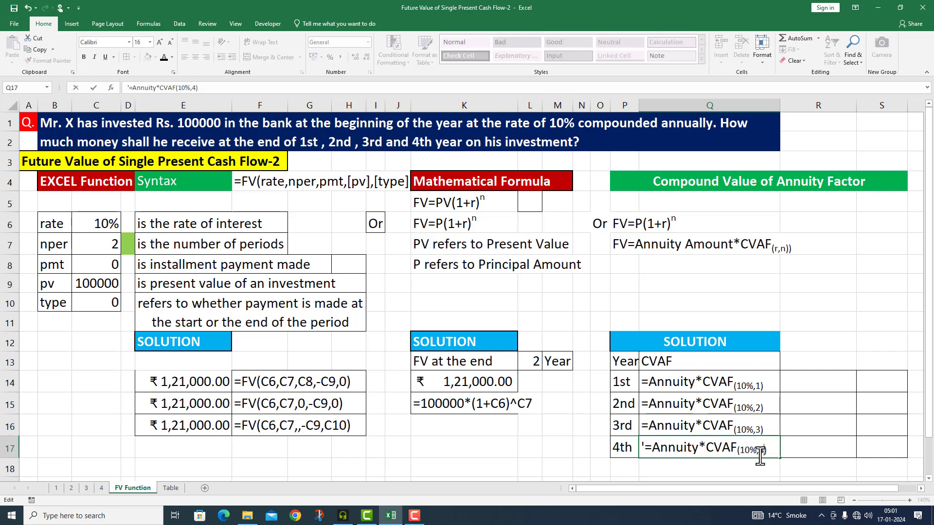
type("4")
Step: Look up the one-year 10% factor on the Table sheet and calculate the 1st-year value in R14 with =C9*1.1000
left_click(869, 384)
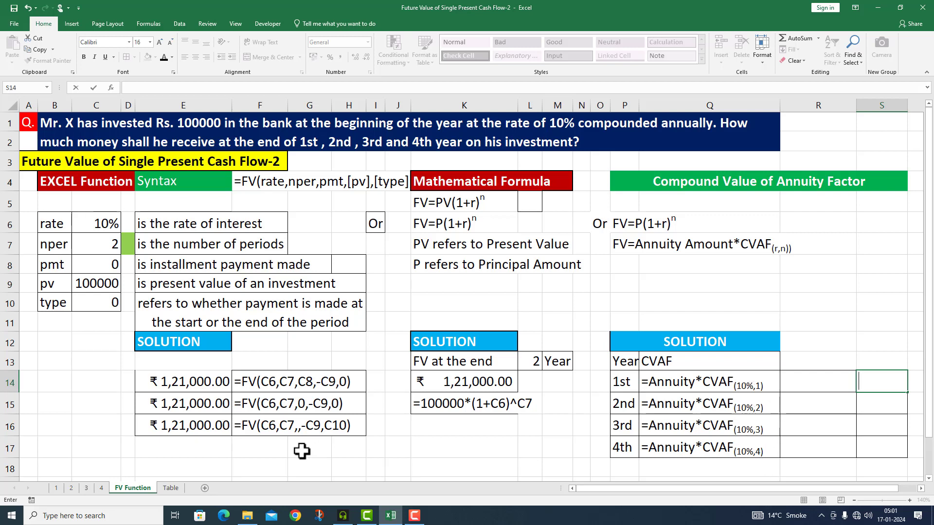
left_click(176, 487)
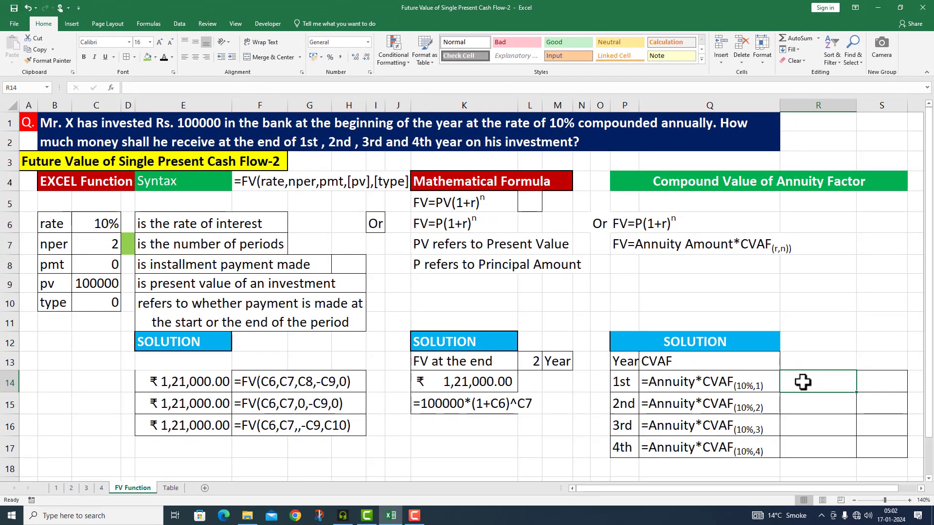
double_click(793, 386)
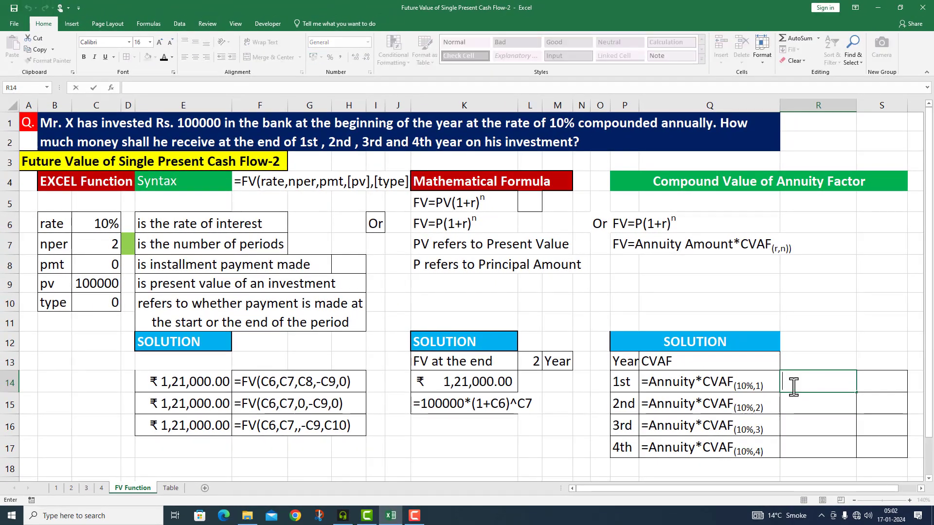
type("=")
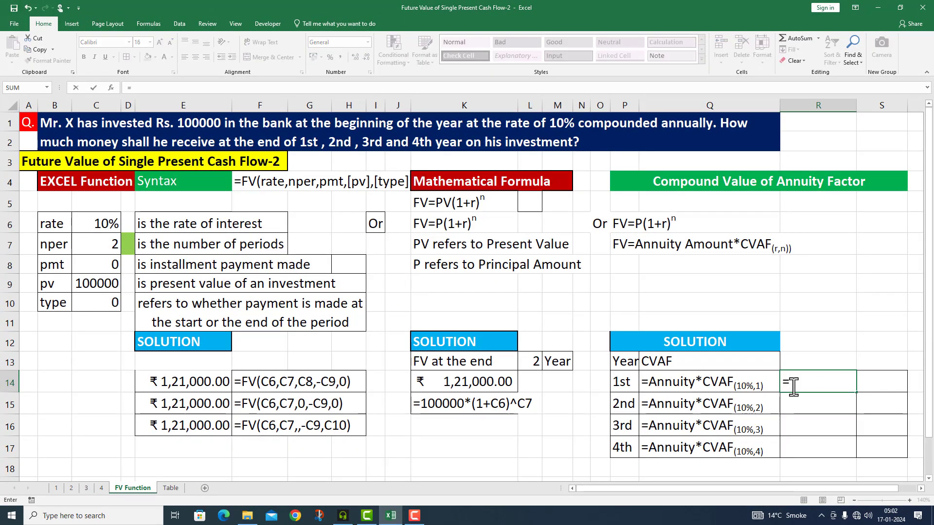
left_click(104, 287)
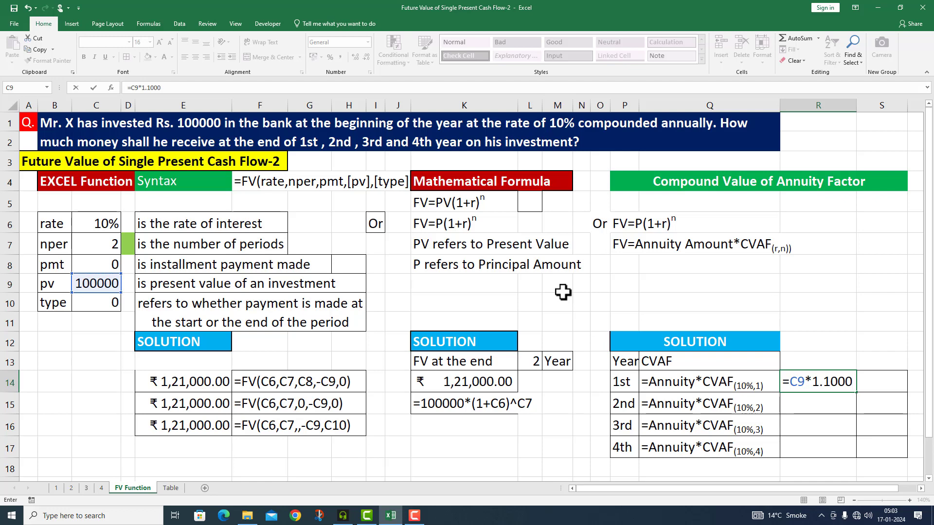
key("Return")
Step: Copy the formula of R14 into S14 and turn it into the visible text =C9*1.1
left_click(827, 381)
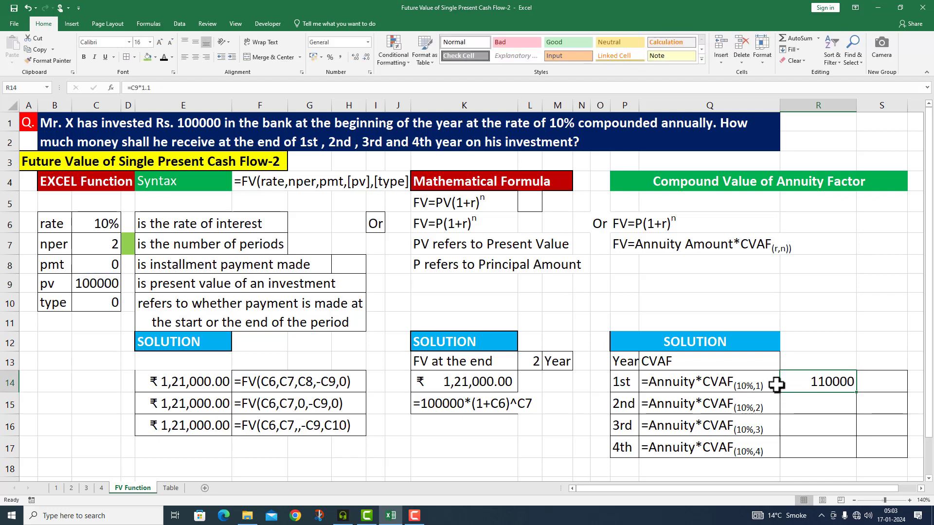
double_click(819, 381)
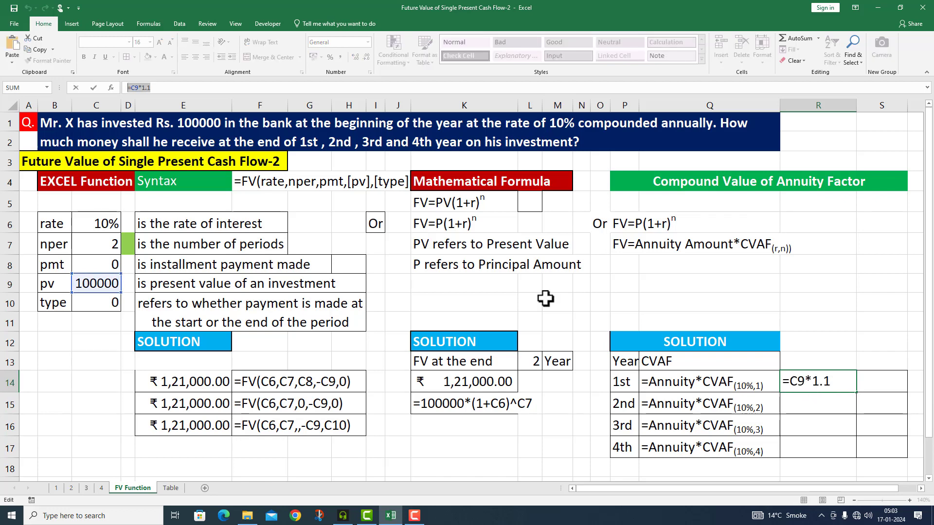
left_click(866, 381)
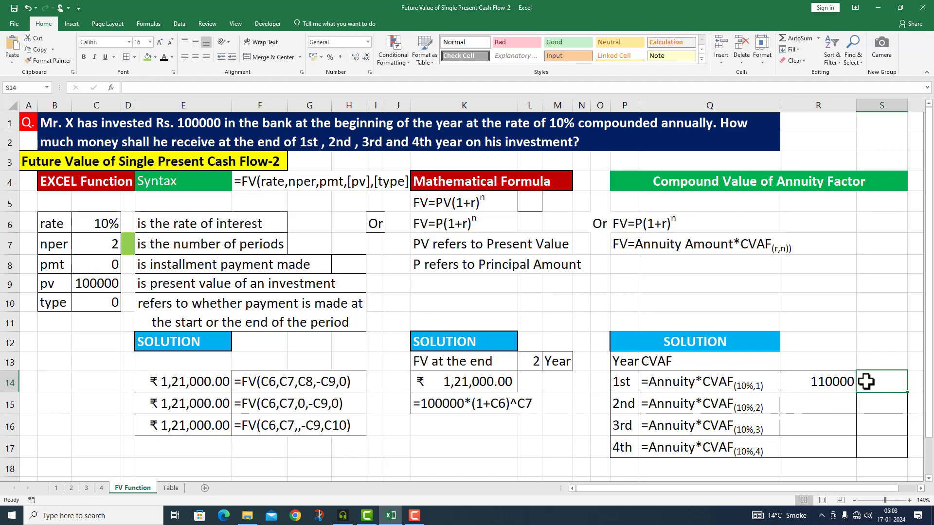
key("ctrl+v")
double_click(865, 382)
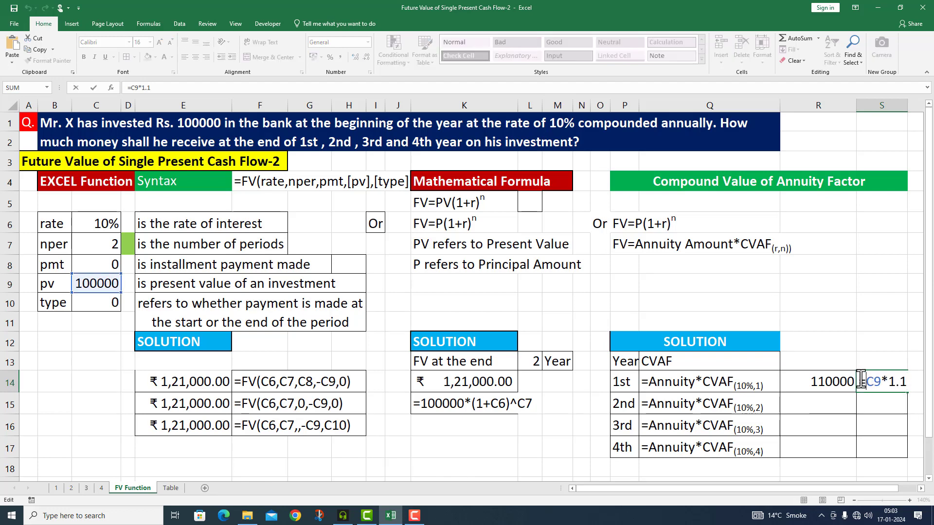
type("'")
Step: Calculate the 2nd-year value in R15 with =C9*1.2100 and show =C9*1.21 as text in S15
left_click(809, 401)
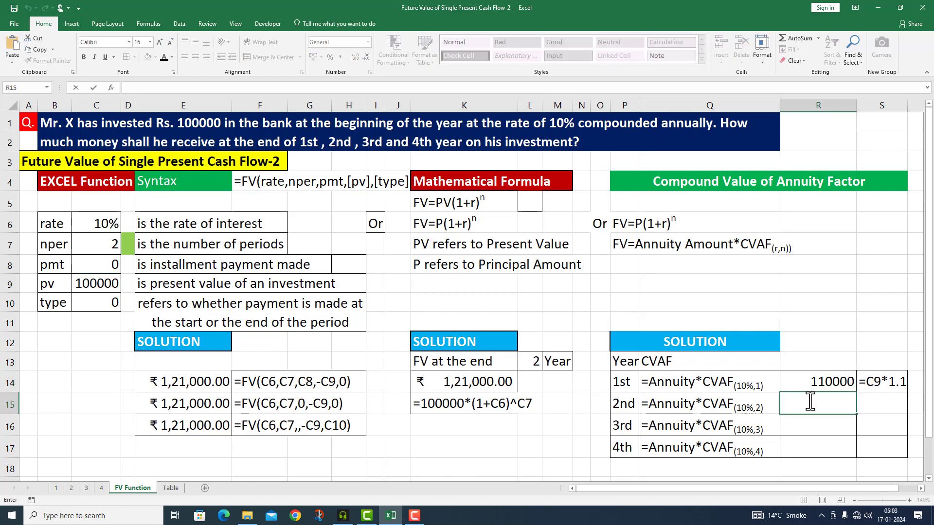
type("=")
left_click(97, 285)
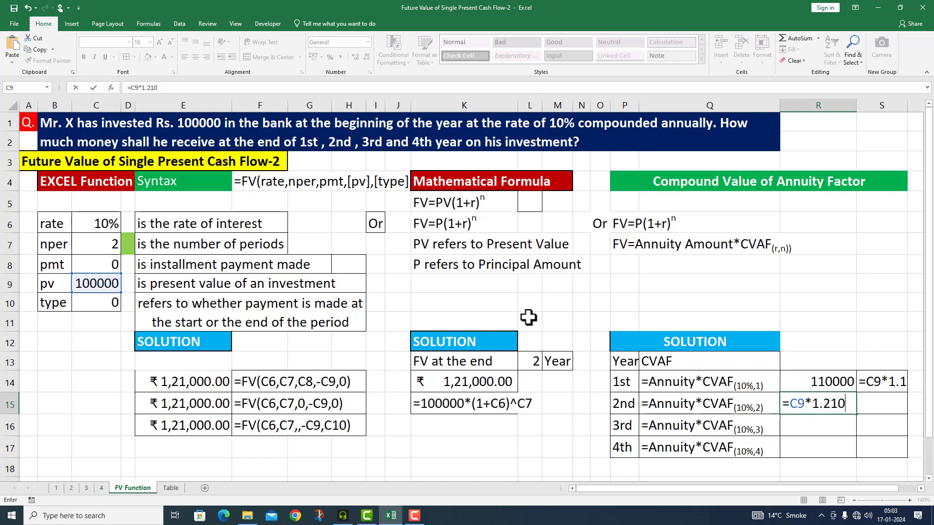
type("*1.2100")
key("Tab")
type("'=C9*1.21")
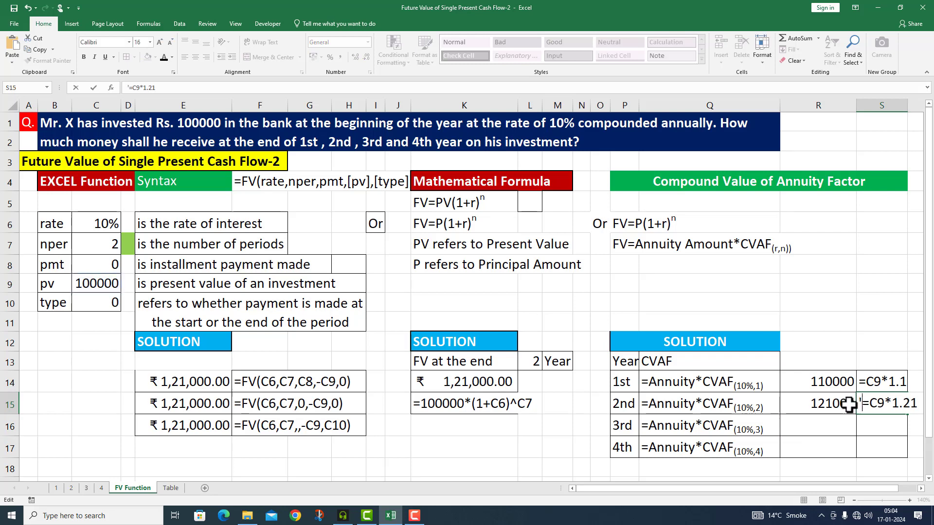
Step: Calculate the 3rd-year value in R16 with =C9*1.3310 and show =C9*1.331 as text in S16
double_click(798, 423)
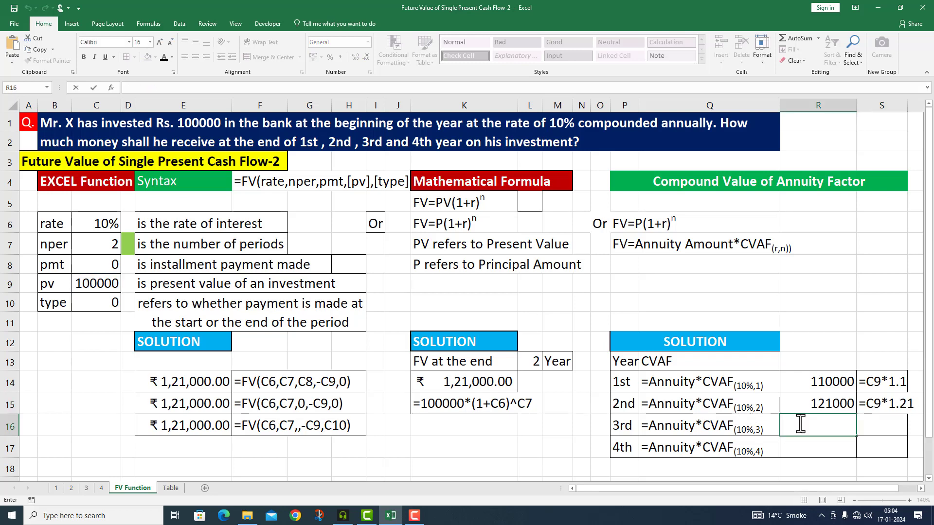
type("=")
left_click(104, 279)
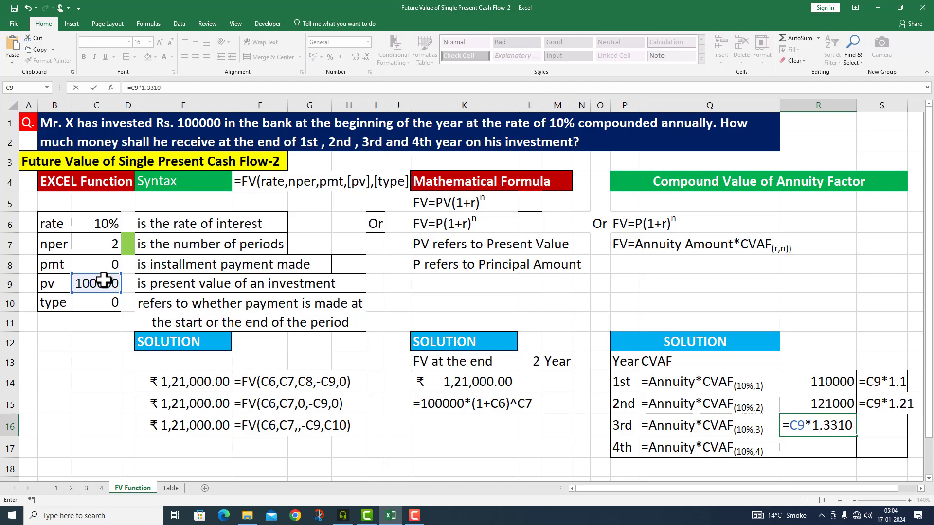
key("Return")
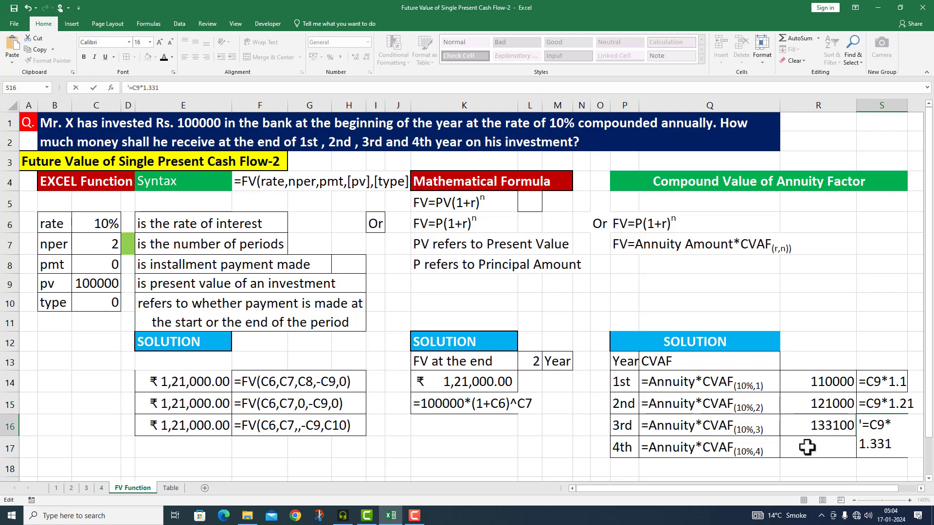
left_click(808, 450)
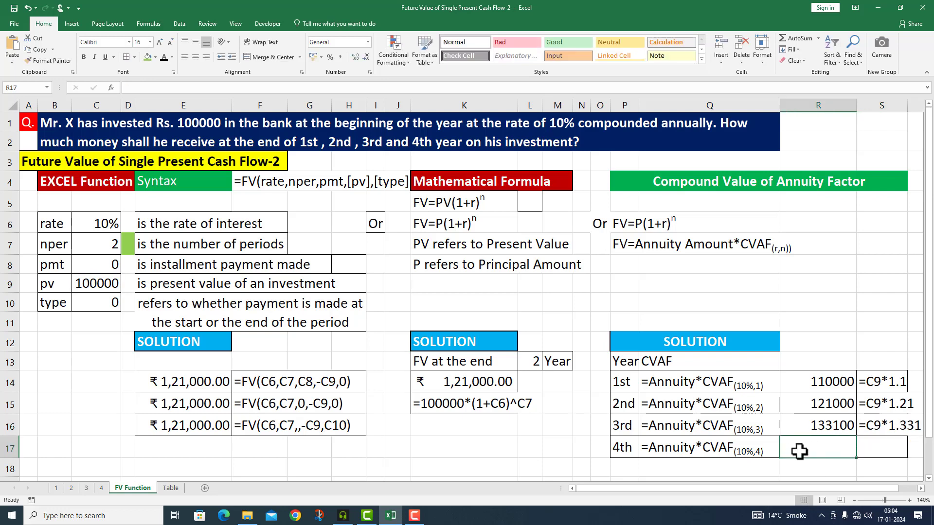
Step: Calculate the 4th-year value in R17 with =C9*1.4641 and show =C9*1.4641 as text in S17
type("=")
left_click(91, 281)
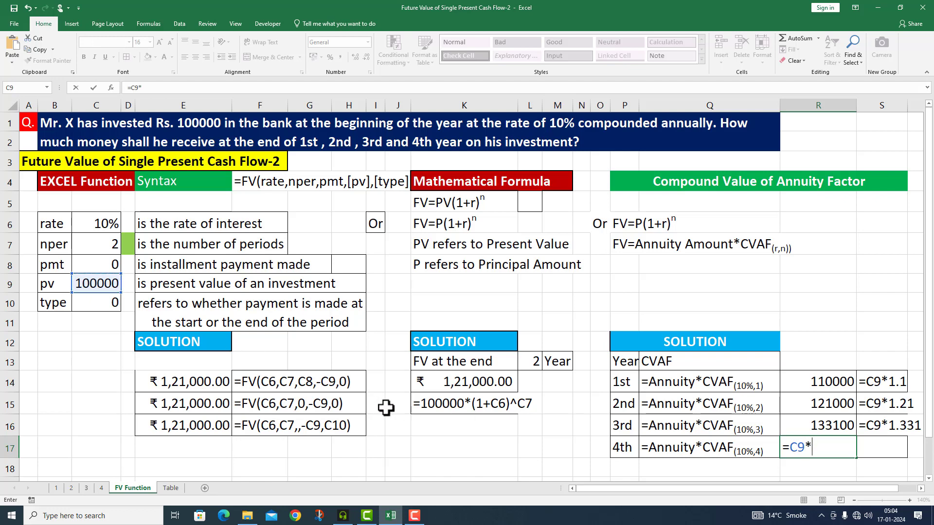
type("1.46")
key("Return")
double_click(870, 451)
key("ctrl+v")
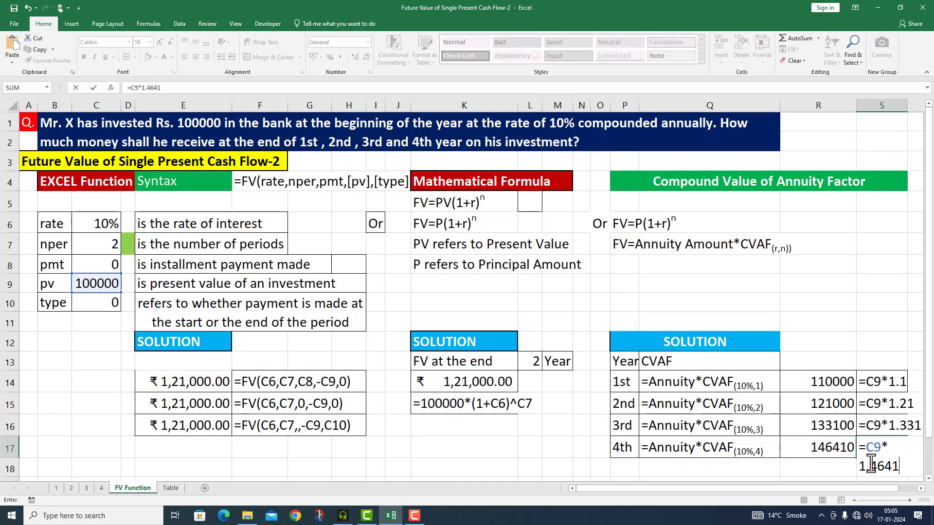
key("ctrl+Return")
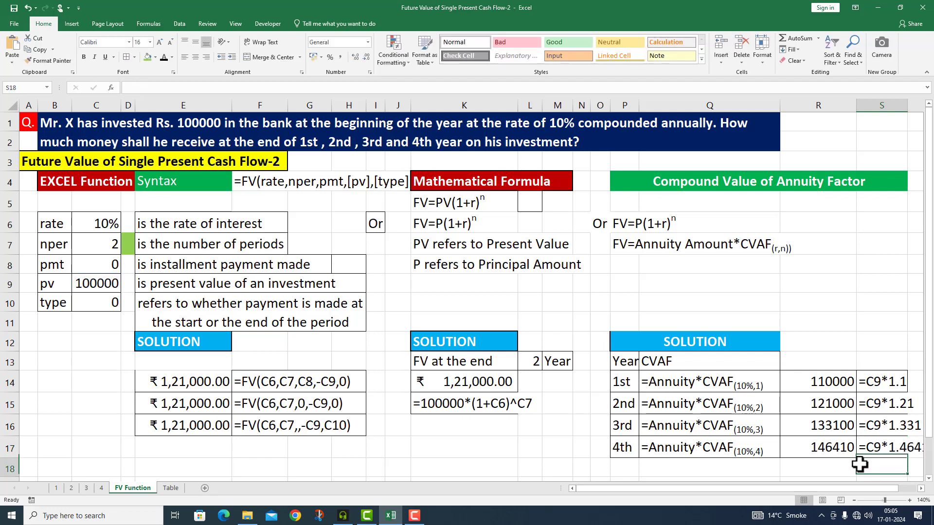
Step: Narrow column R slightly and fit column S to the width of its formula texts
left_click(818, 321)
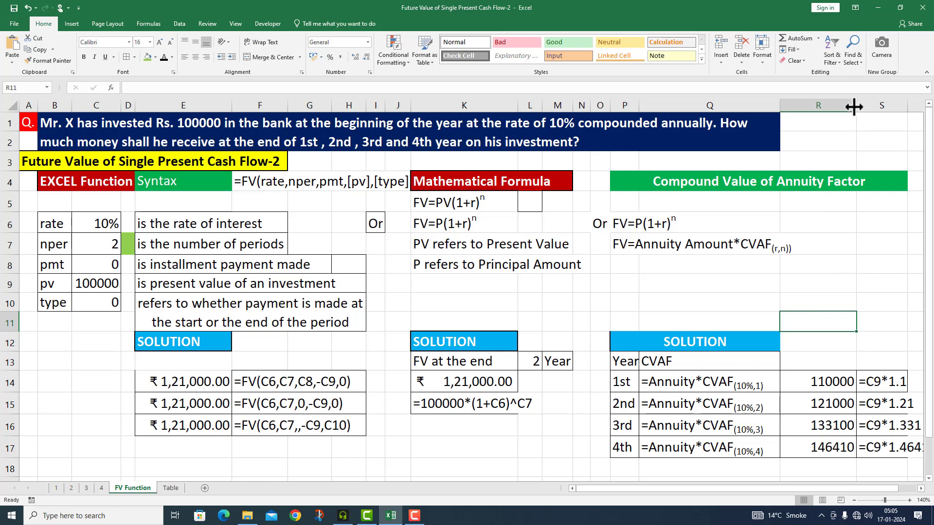
left_click_drag(855, 107, 837, 108)
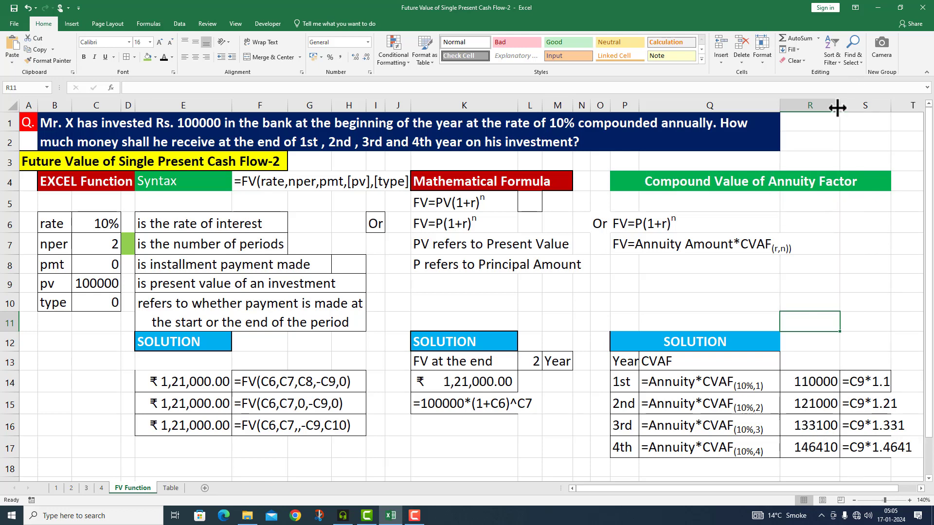
double_click(890, 106)
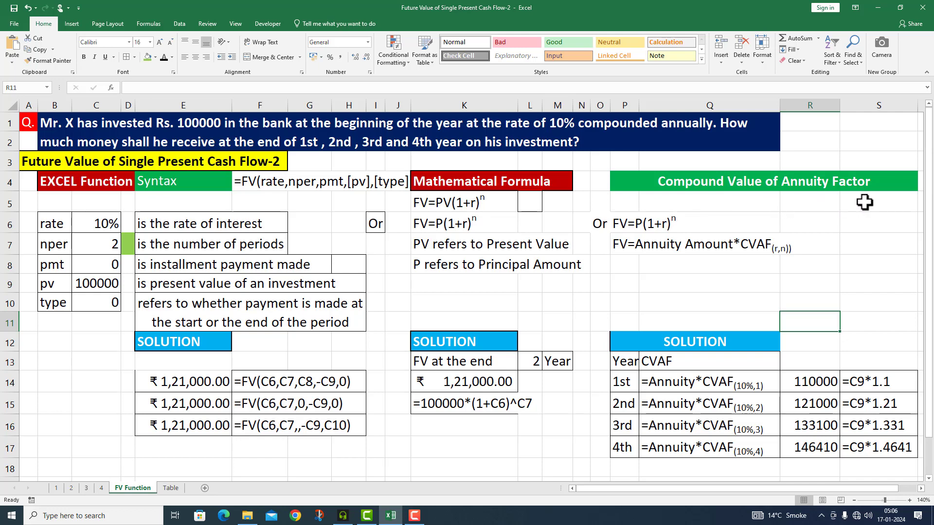
Step: Add a border around the "Or" cell O6 and fill both "Or" cells, I6 and O6, with yellow
left_click(599, 223)
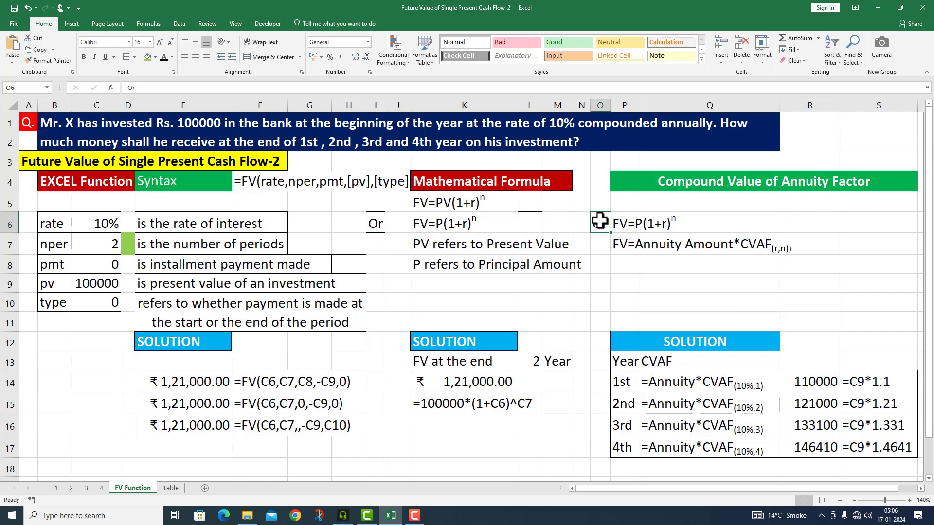
left_click(126, 57)
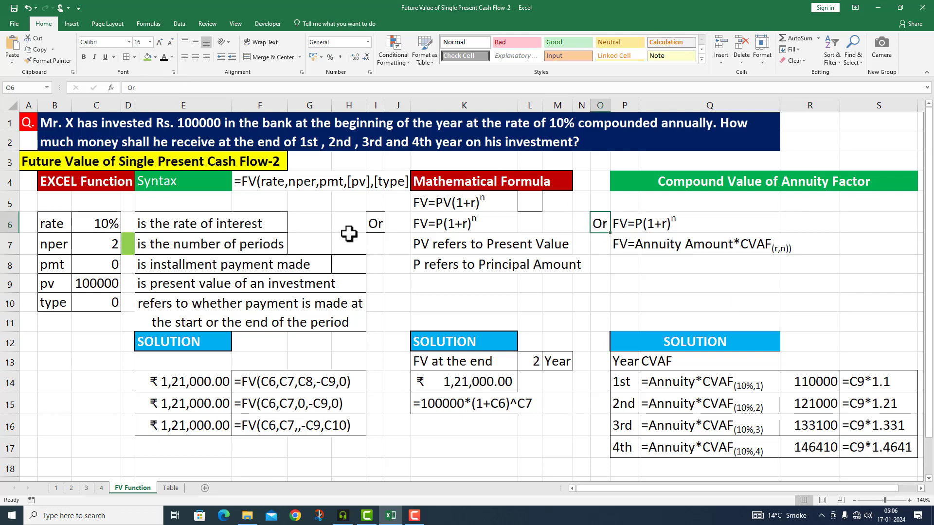
left_click(374, 225)
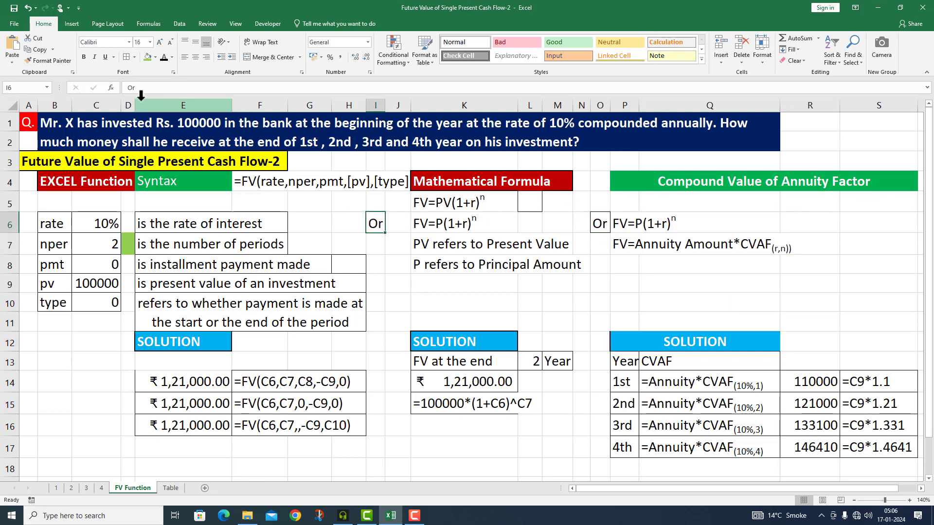
left_click(156, 57)
left_click(172, 135)
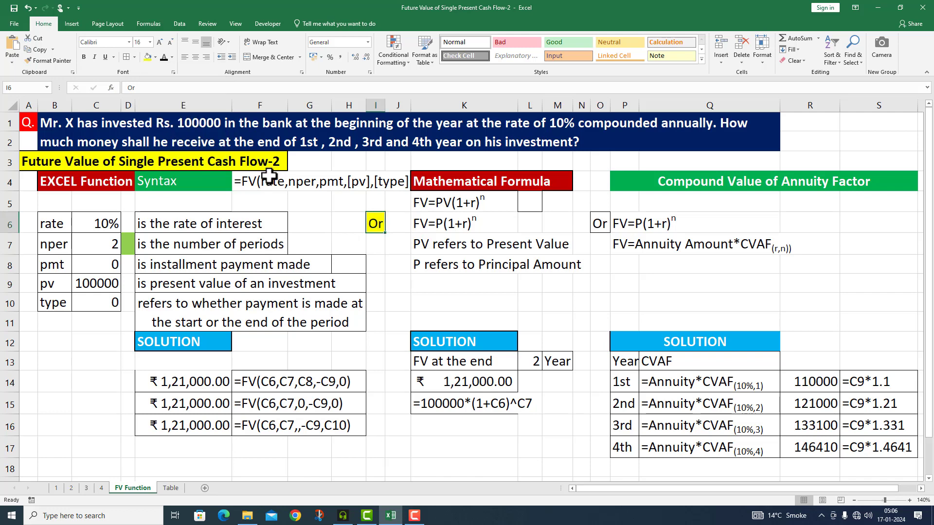
left_click(606, 226)
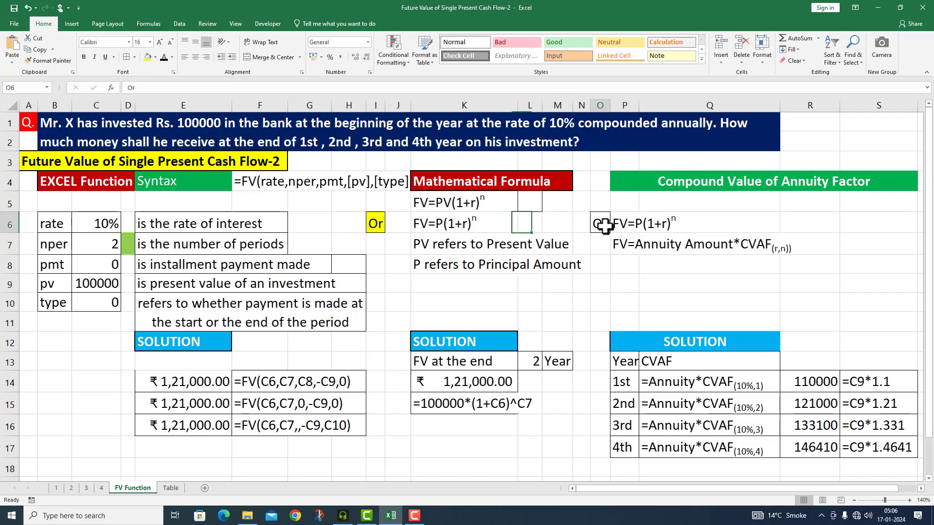
left_click(148, 57)
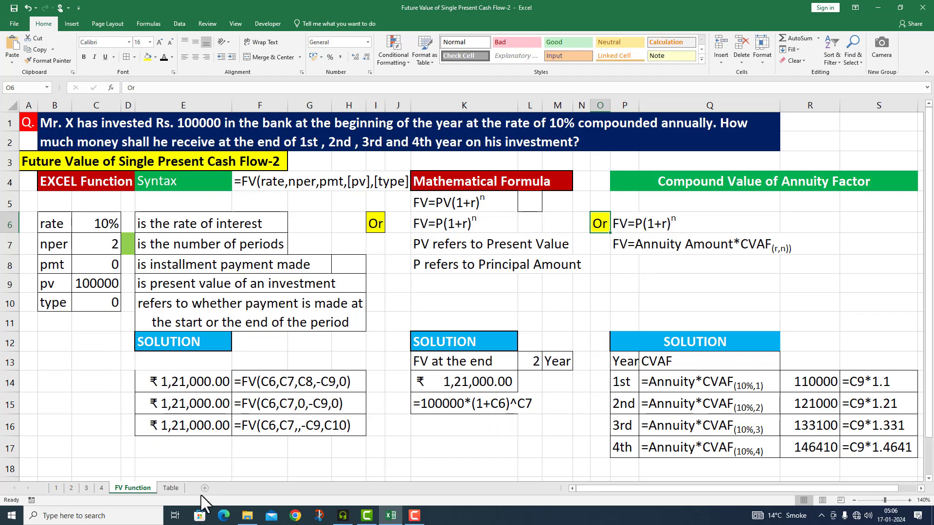
Step: Review the 10% factors for periods 1 to 4 on the Table sheet and return to the FV Function sheet
left_click(170, 488)
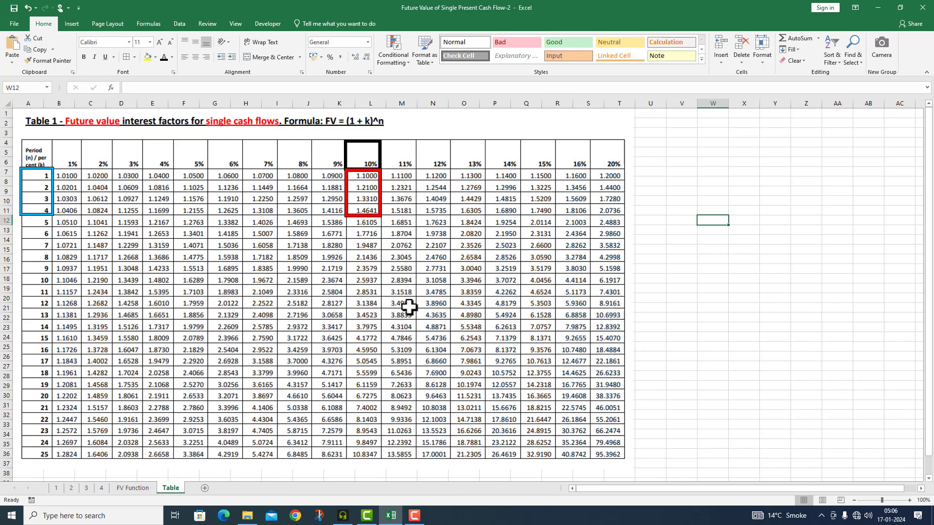
left_click(133, 487)
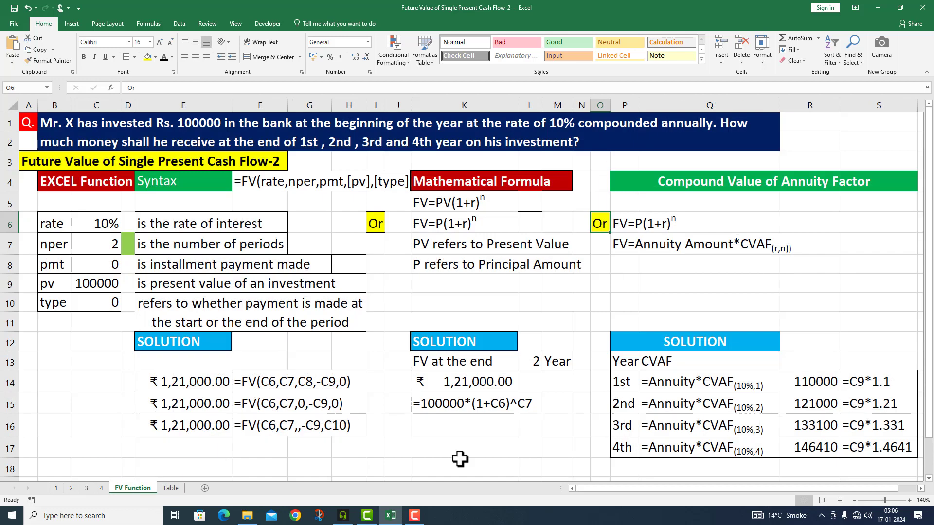